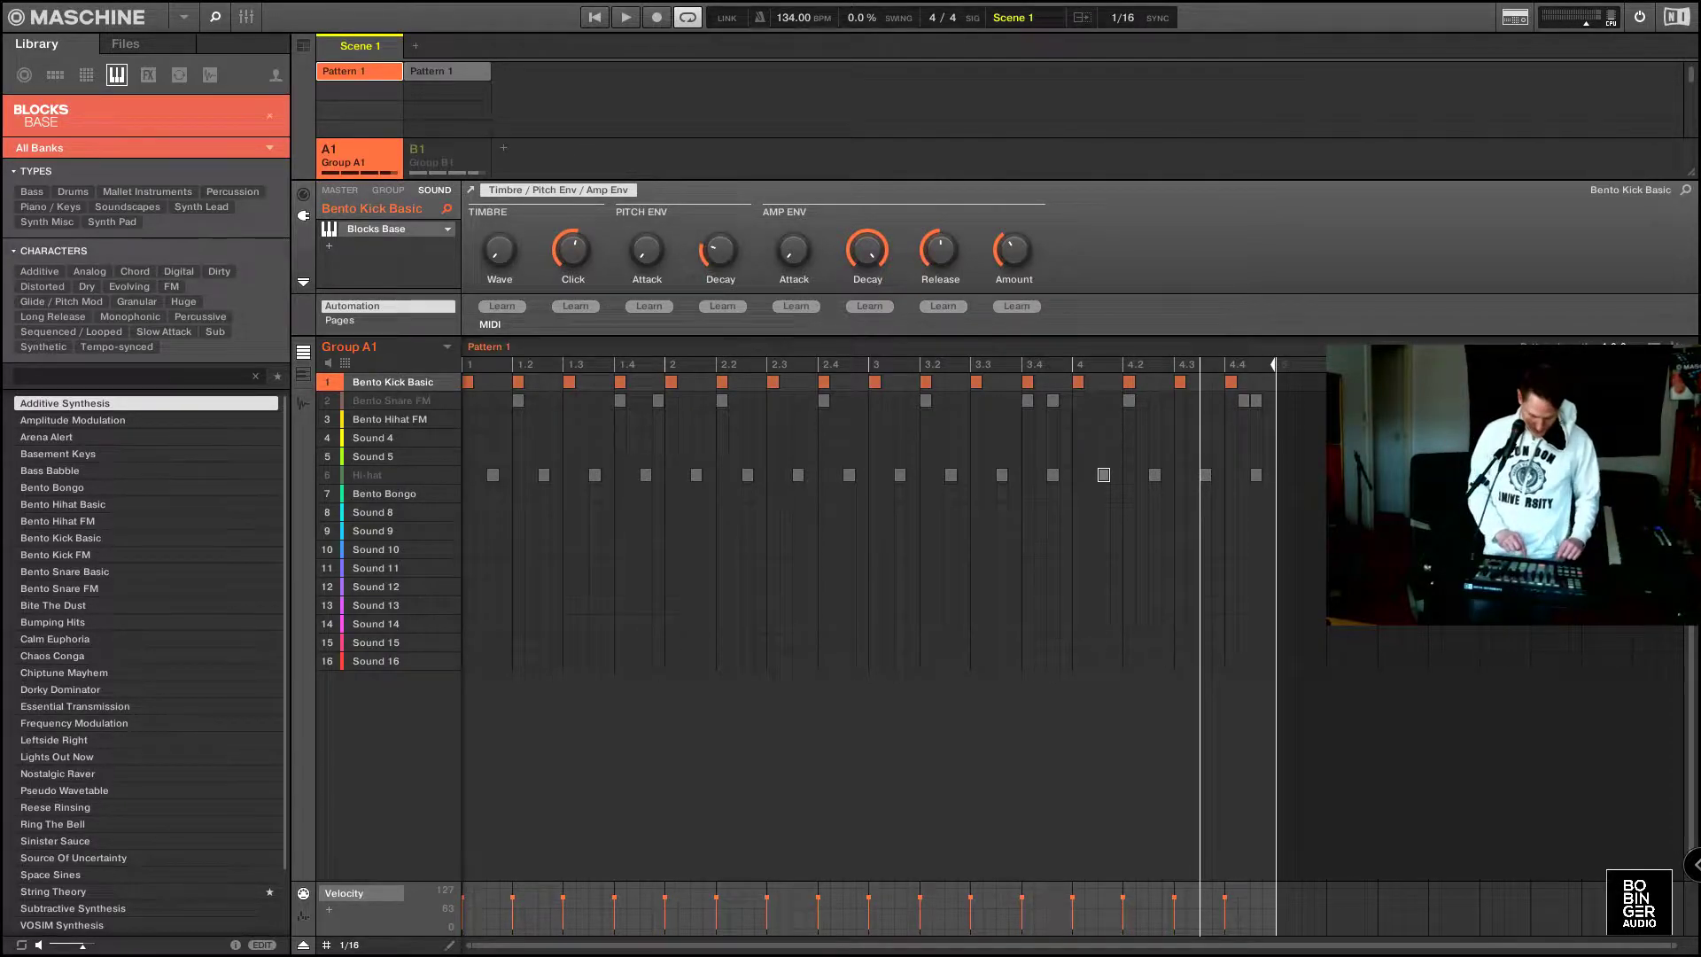
Select the Bento Hihat FM sound, view its modular rack in the mixer and audition it with the pattern.
{"action": "left_click", "coordinate": [389, 419]}
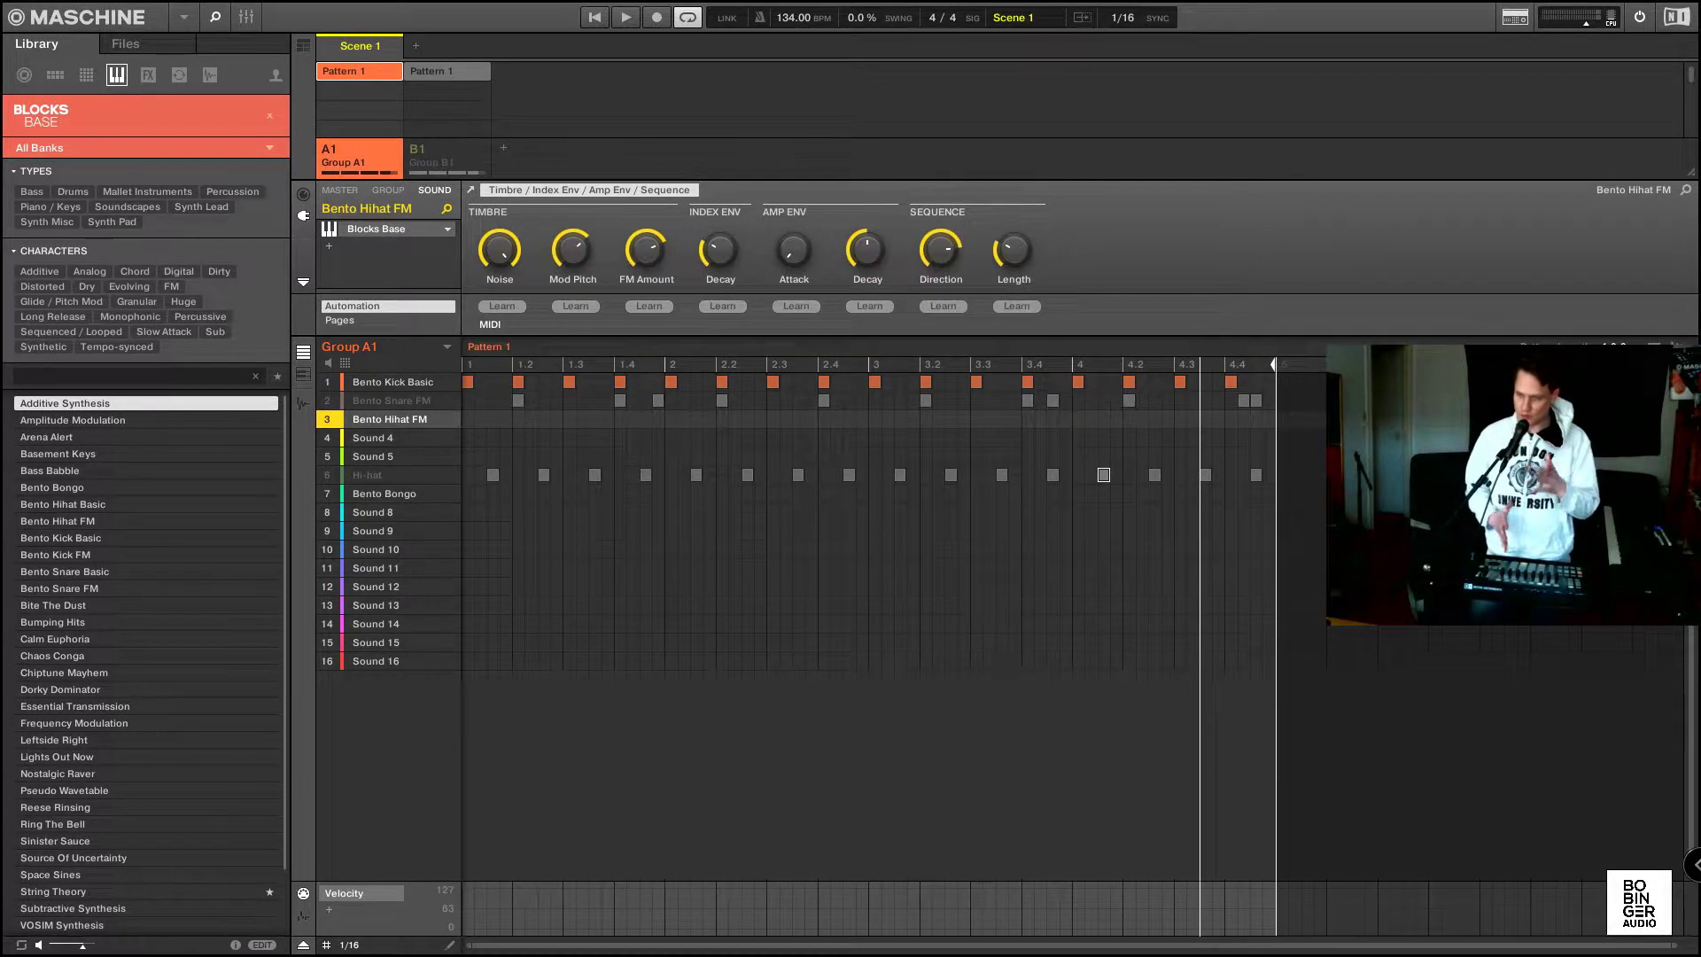
{"action": "key", "text": "ctrl+m"}
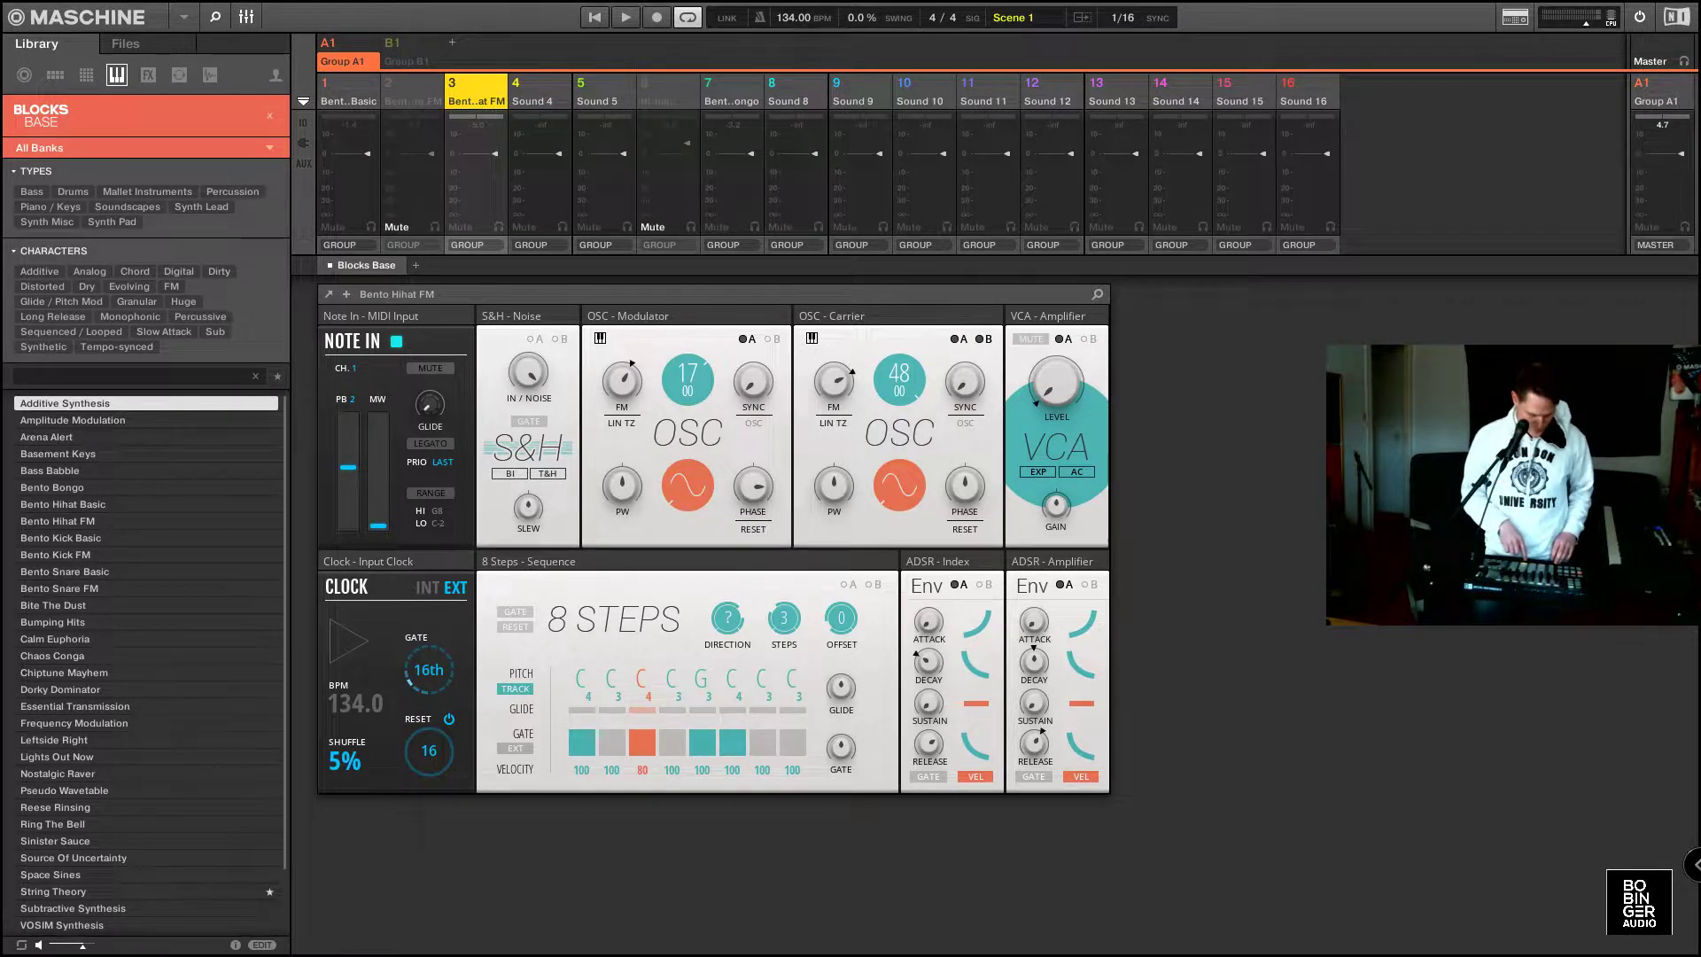
{"action": "key", "text": "space"}
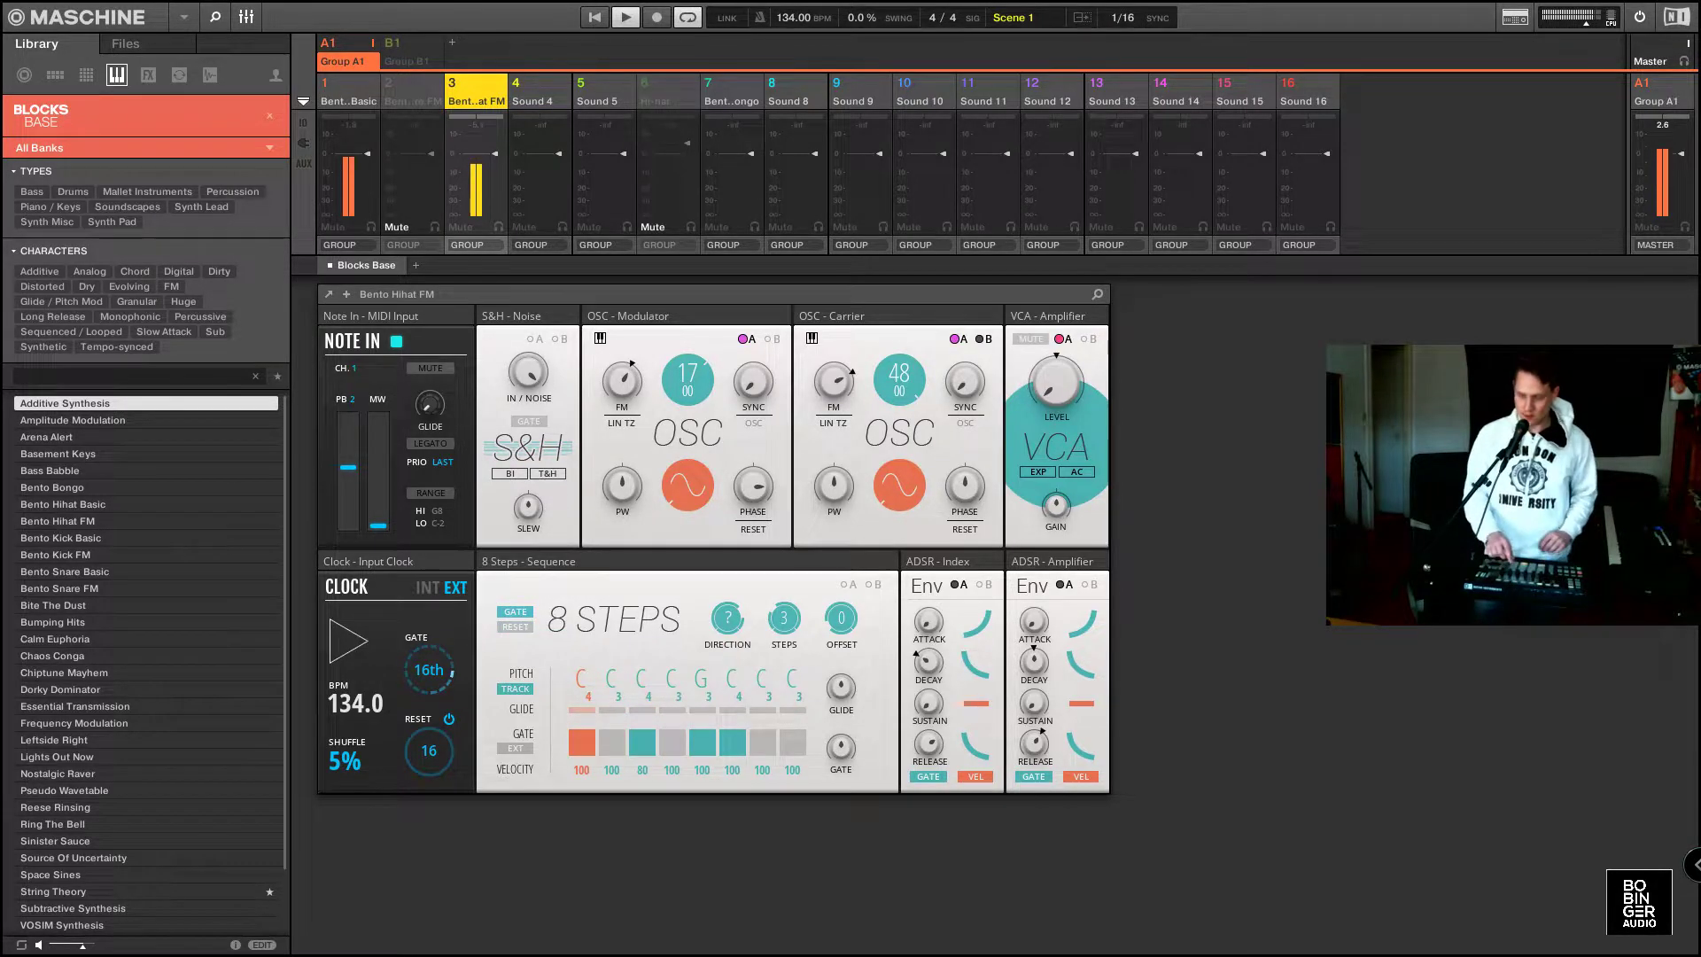
{"action": "key", "text": "ctrl+m"}
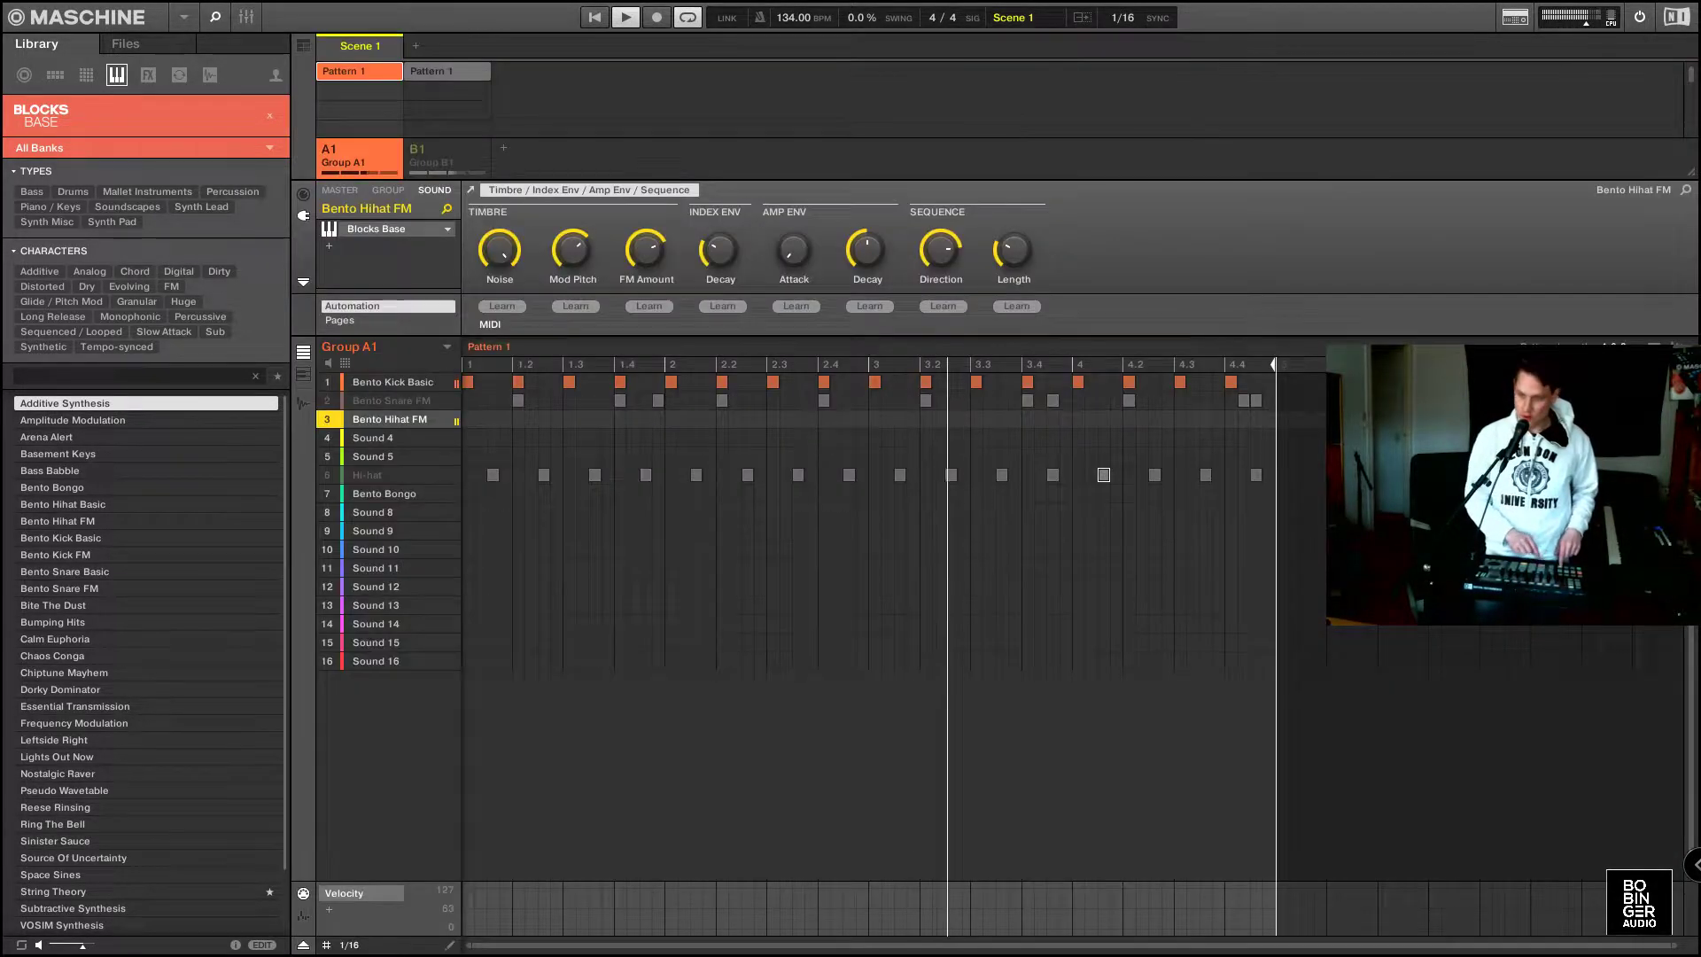
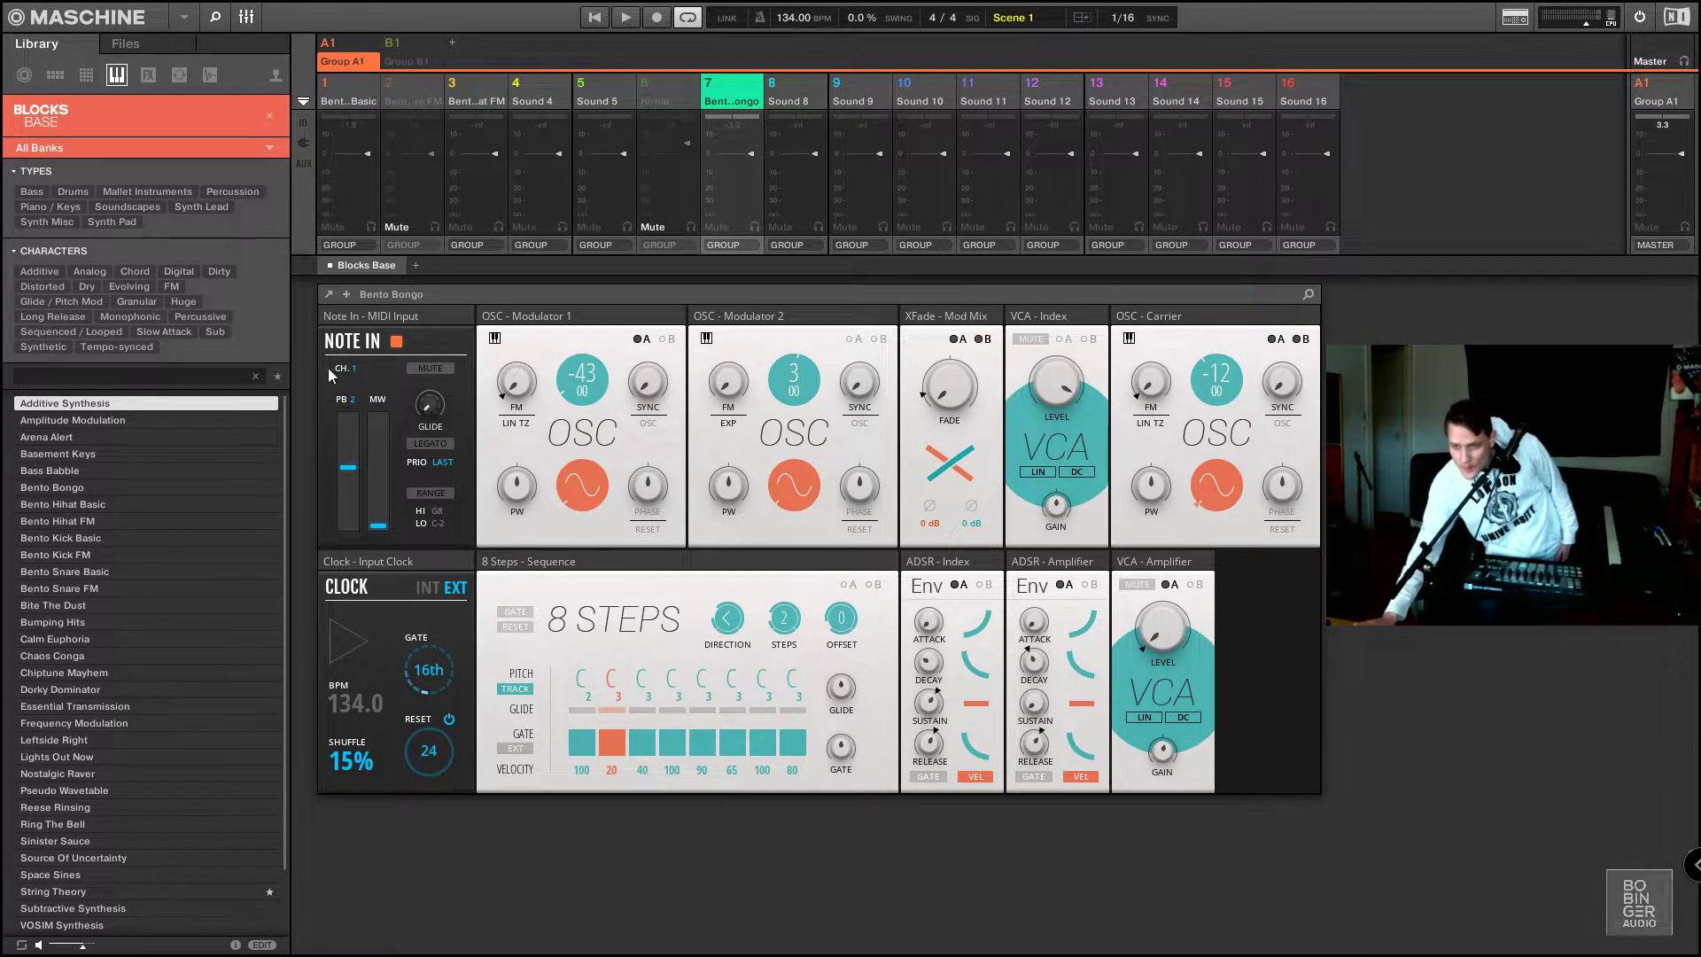
Reveal the patch cables of the Bento Bongo rack and hide them again.
{"action": "left_click", "coordinate": [351, 292]}
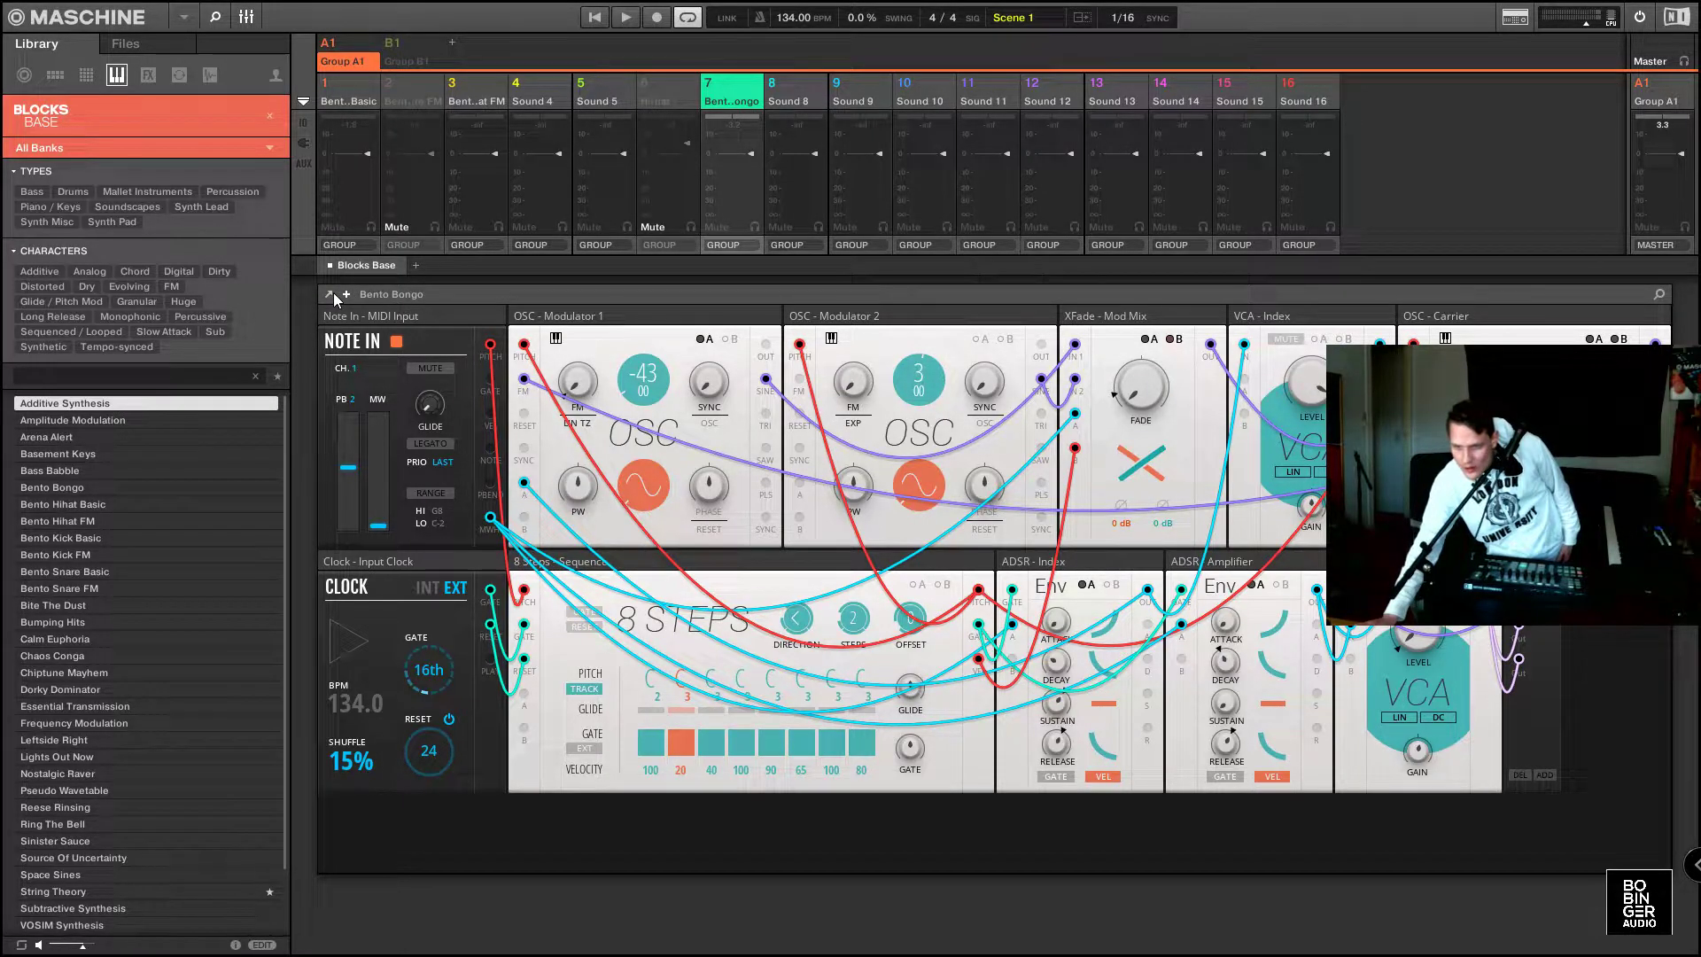
{"action": "left_click", "coordinate": [349, 295]}
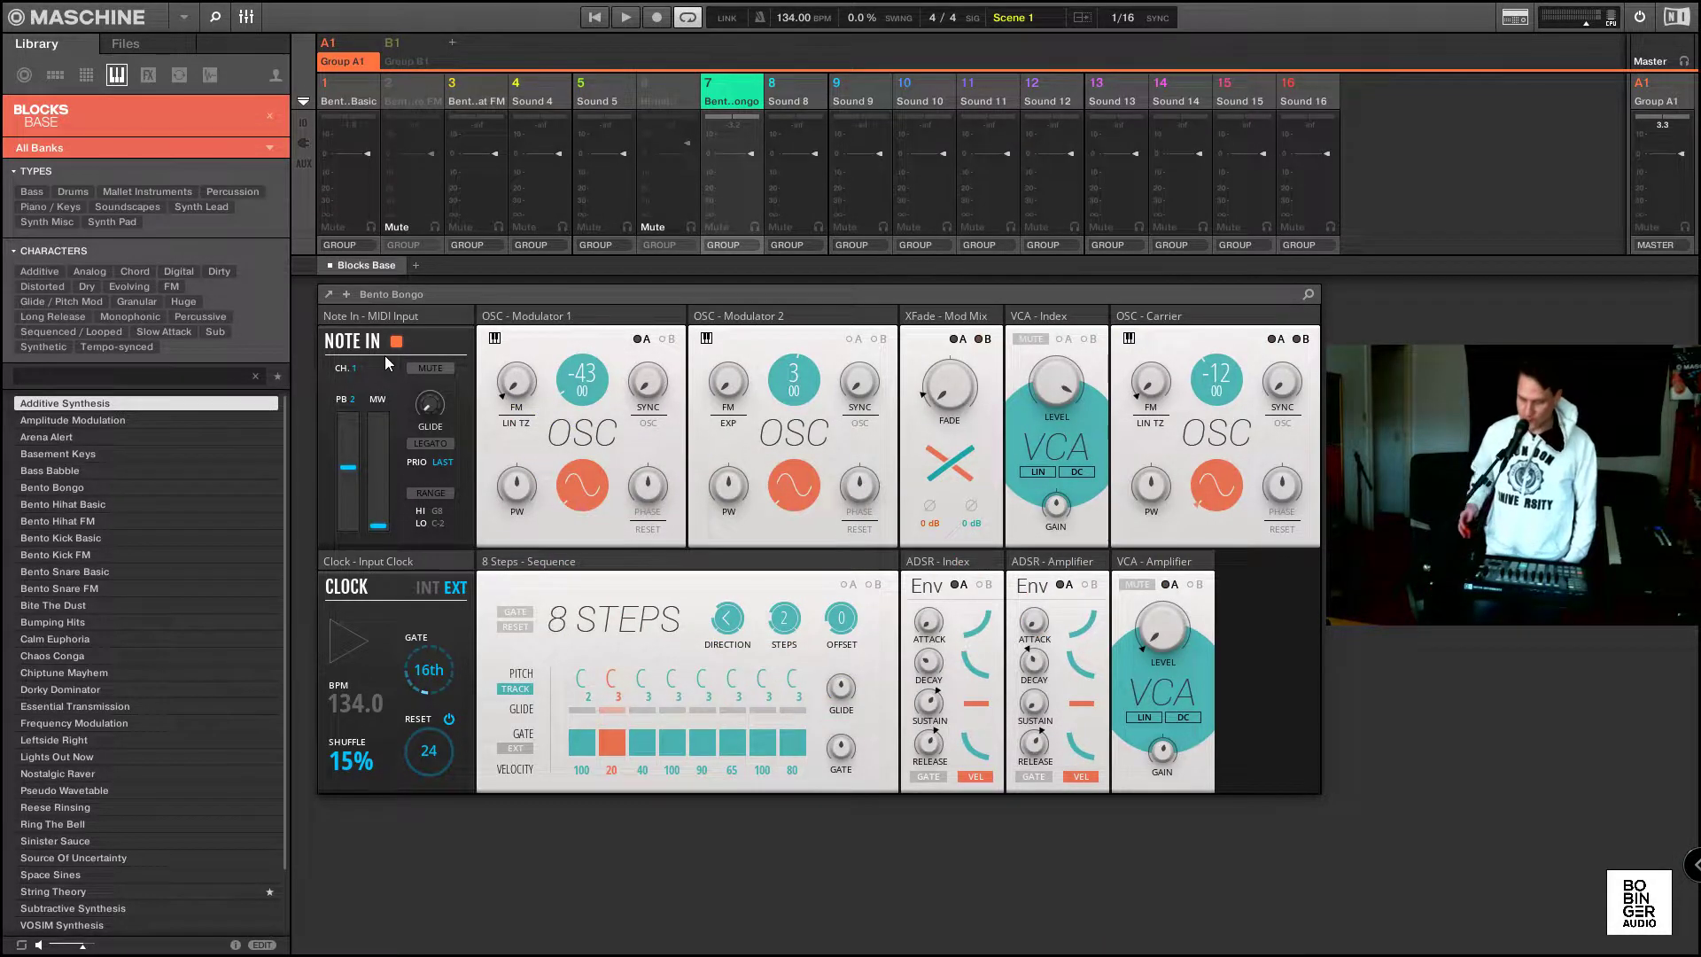
Raise the pitch of the fifth step in the Bento Bongo 8 Steps sequencer to D# and adjust it further during playback.
{"action": "mouse_move", "coordinate": [869, 703]}
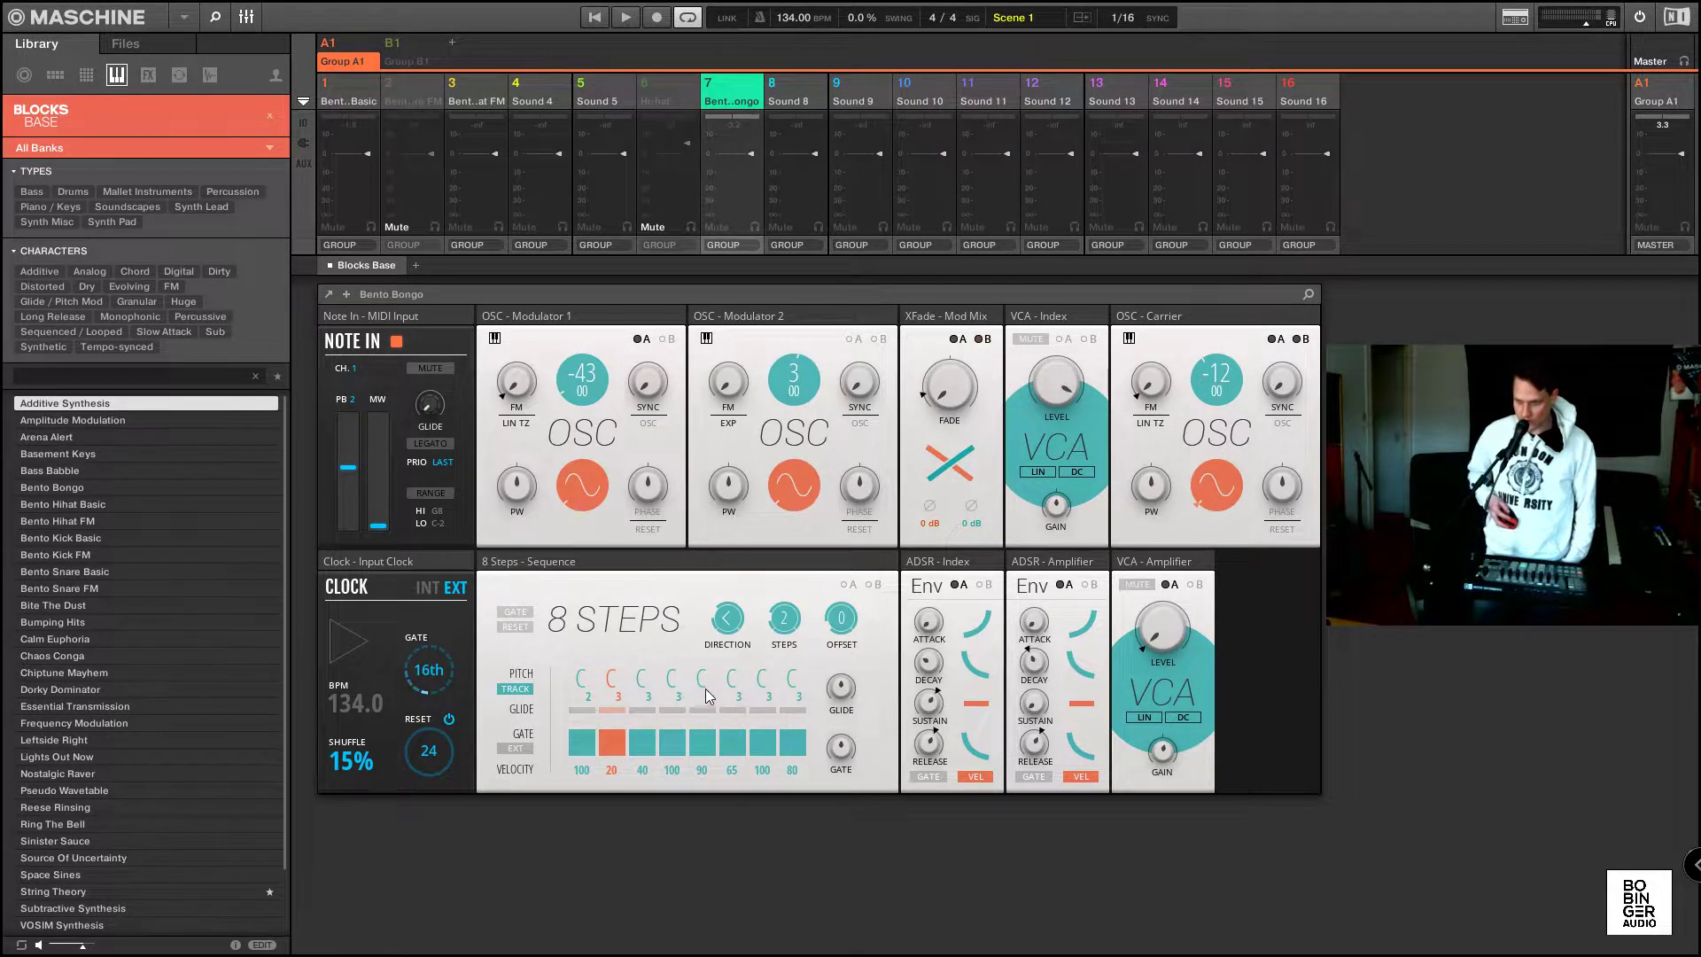
{"action": "left_click_drag", "start_coordinate": [709, 698], "coordinate": [729, 644]}
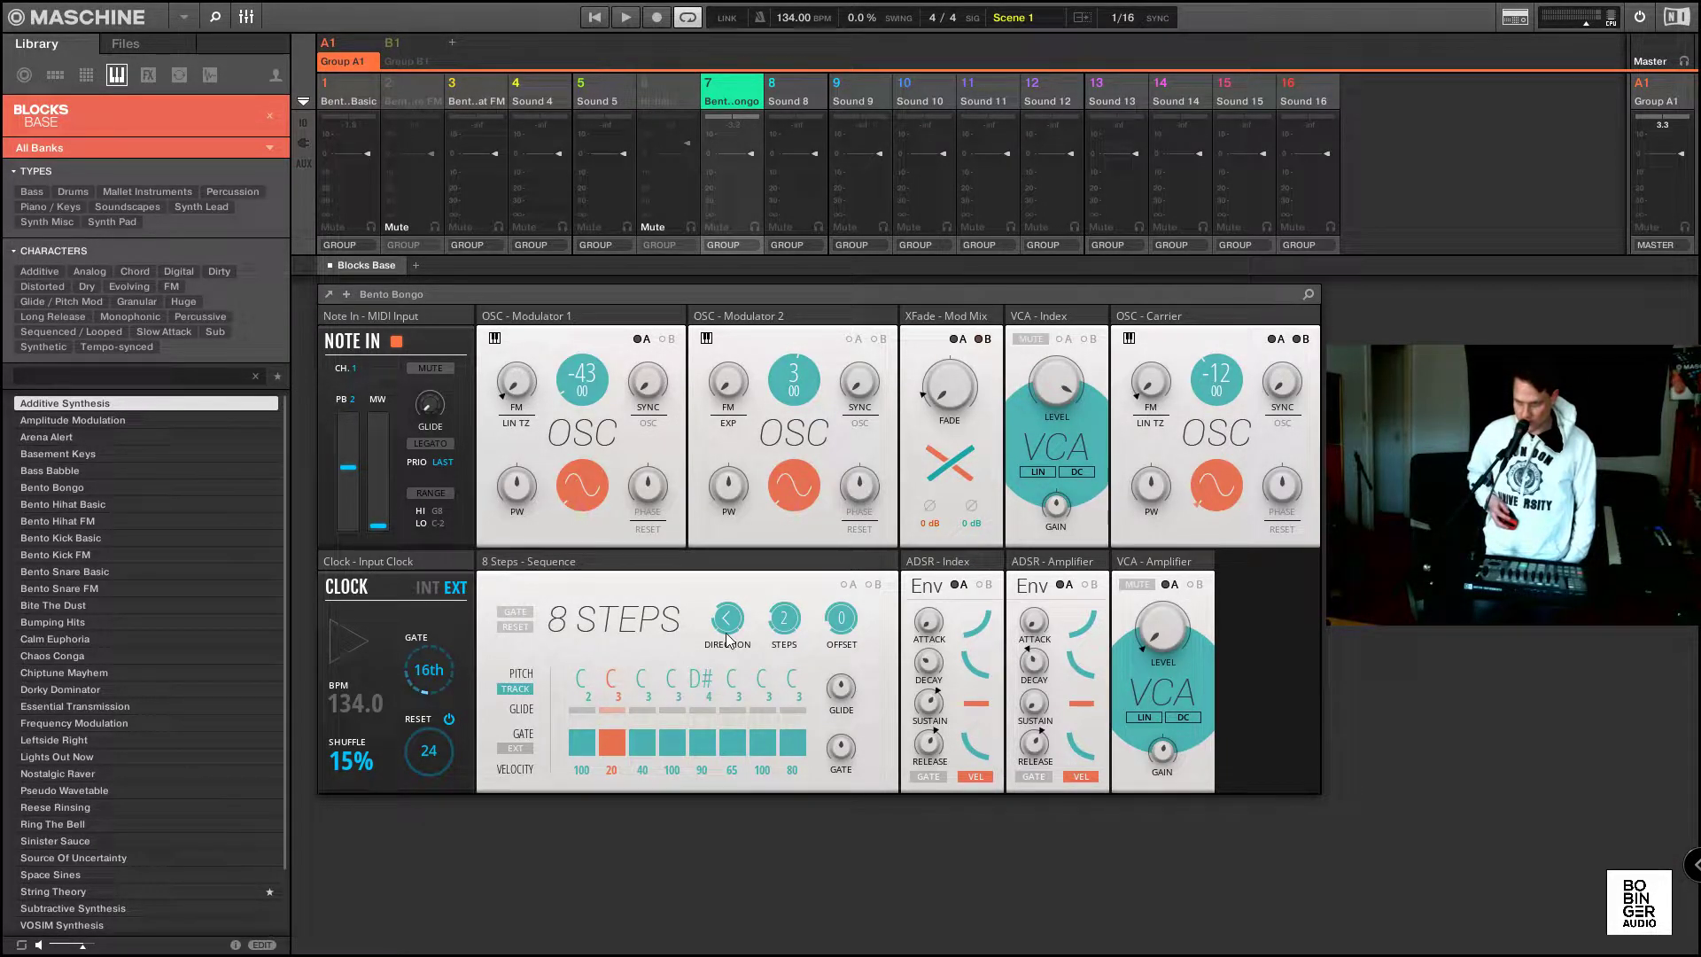
{"action": "key", "text": "space"}
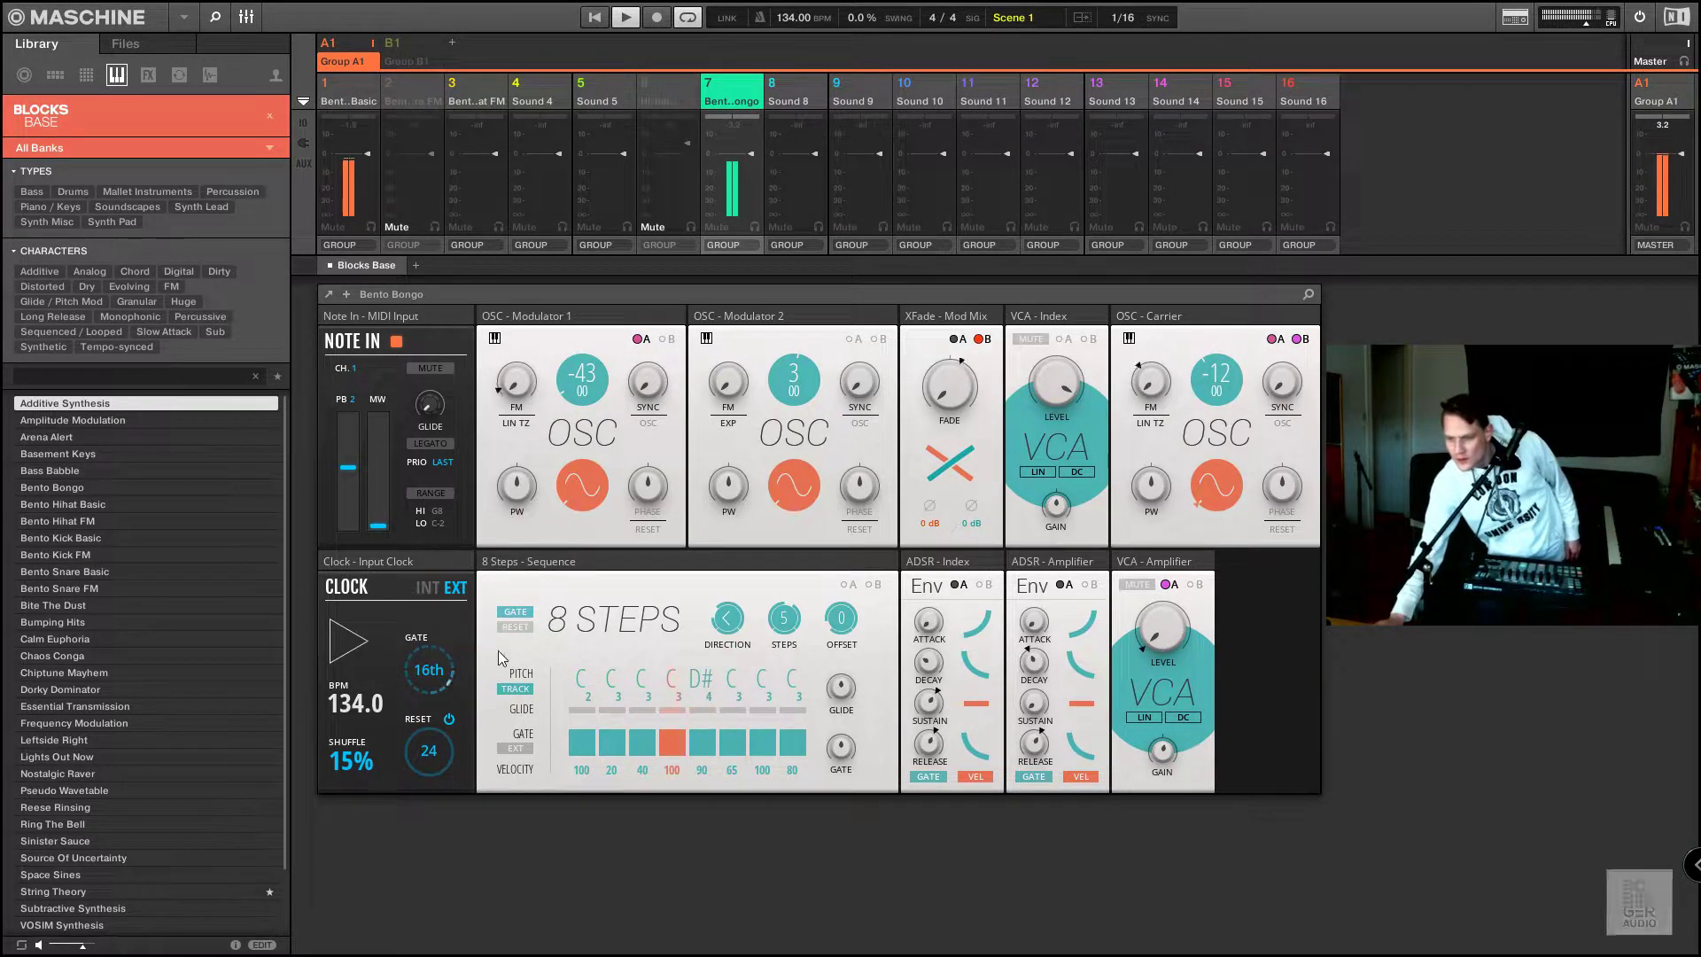
{"action": "left_click_drag", "start_coordinate": [701, 687], "coordinate": [715, 489]}
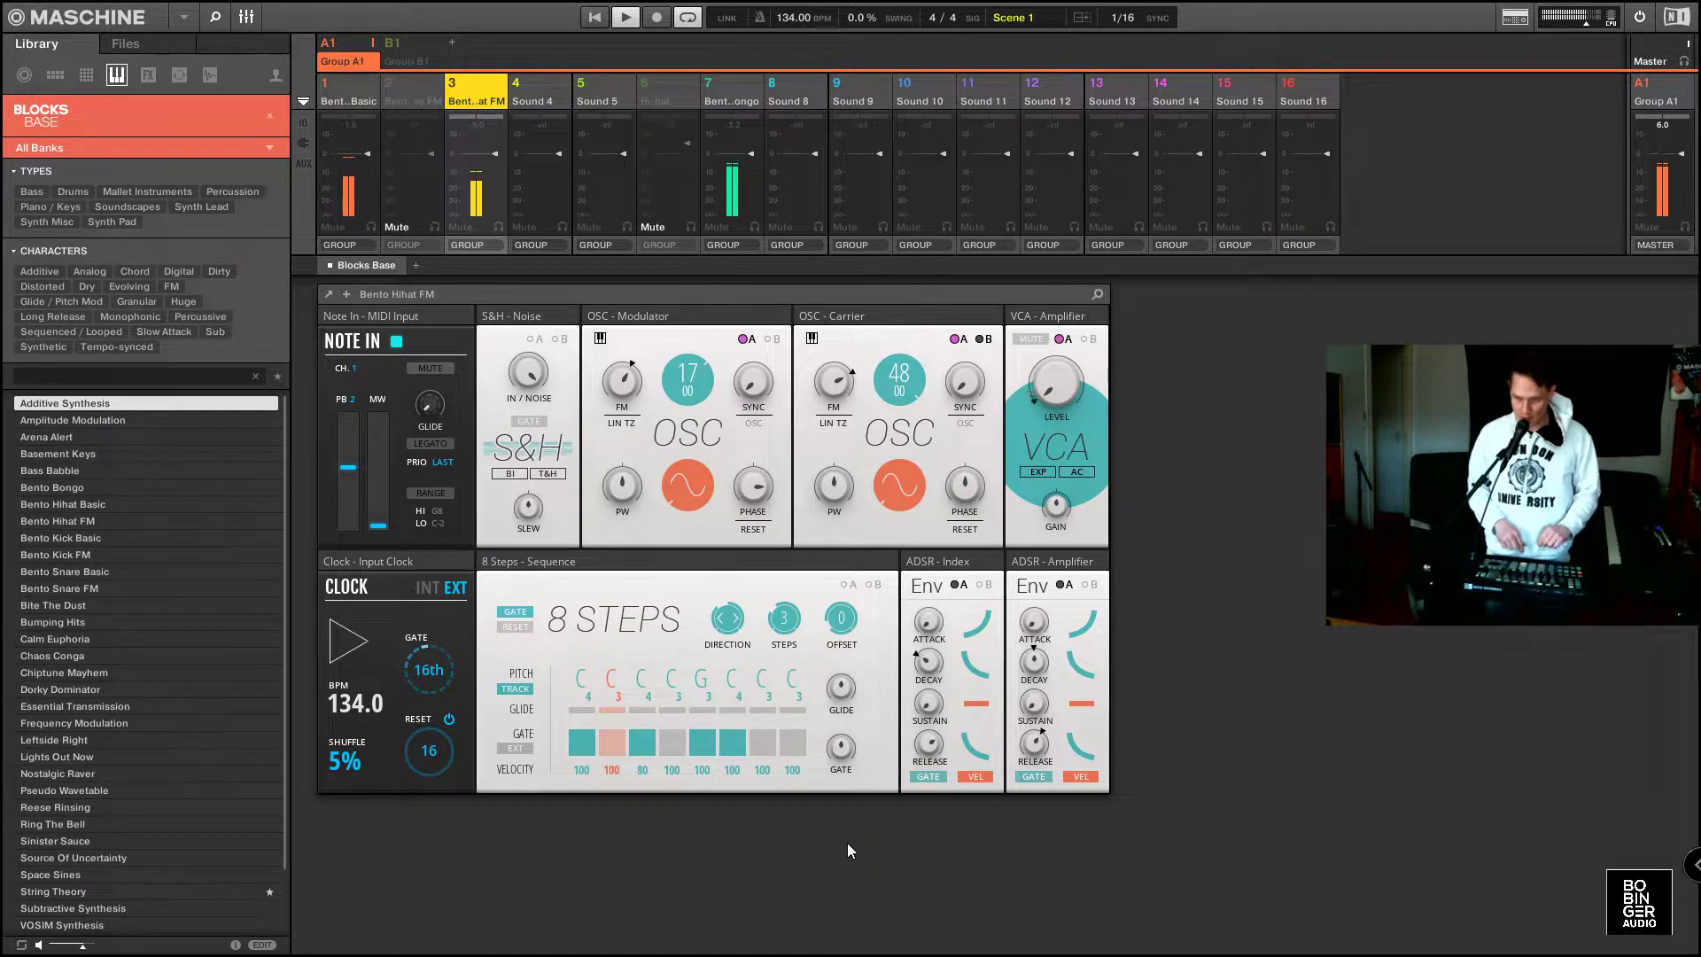
Show the Bento Snare FM sound in the pattern view and audition the Nostalgic Raver sound in Group B1.
{"action": "key", "text": "space"}
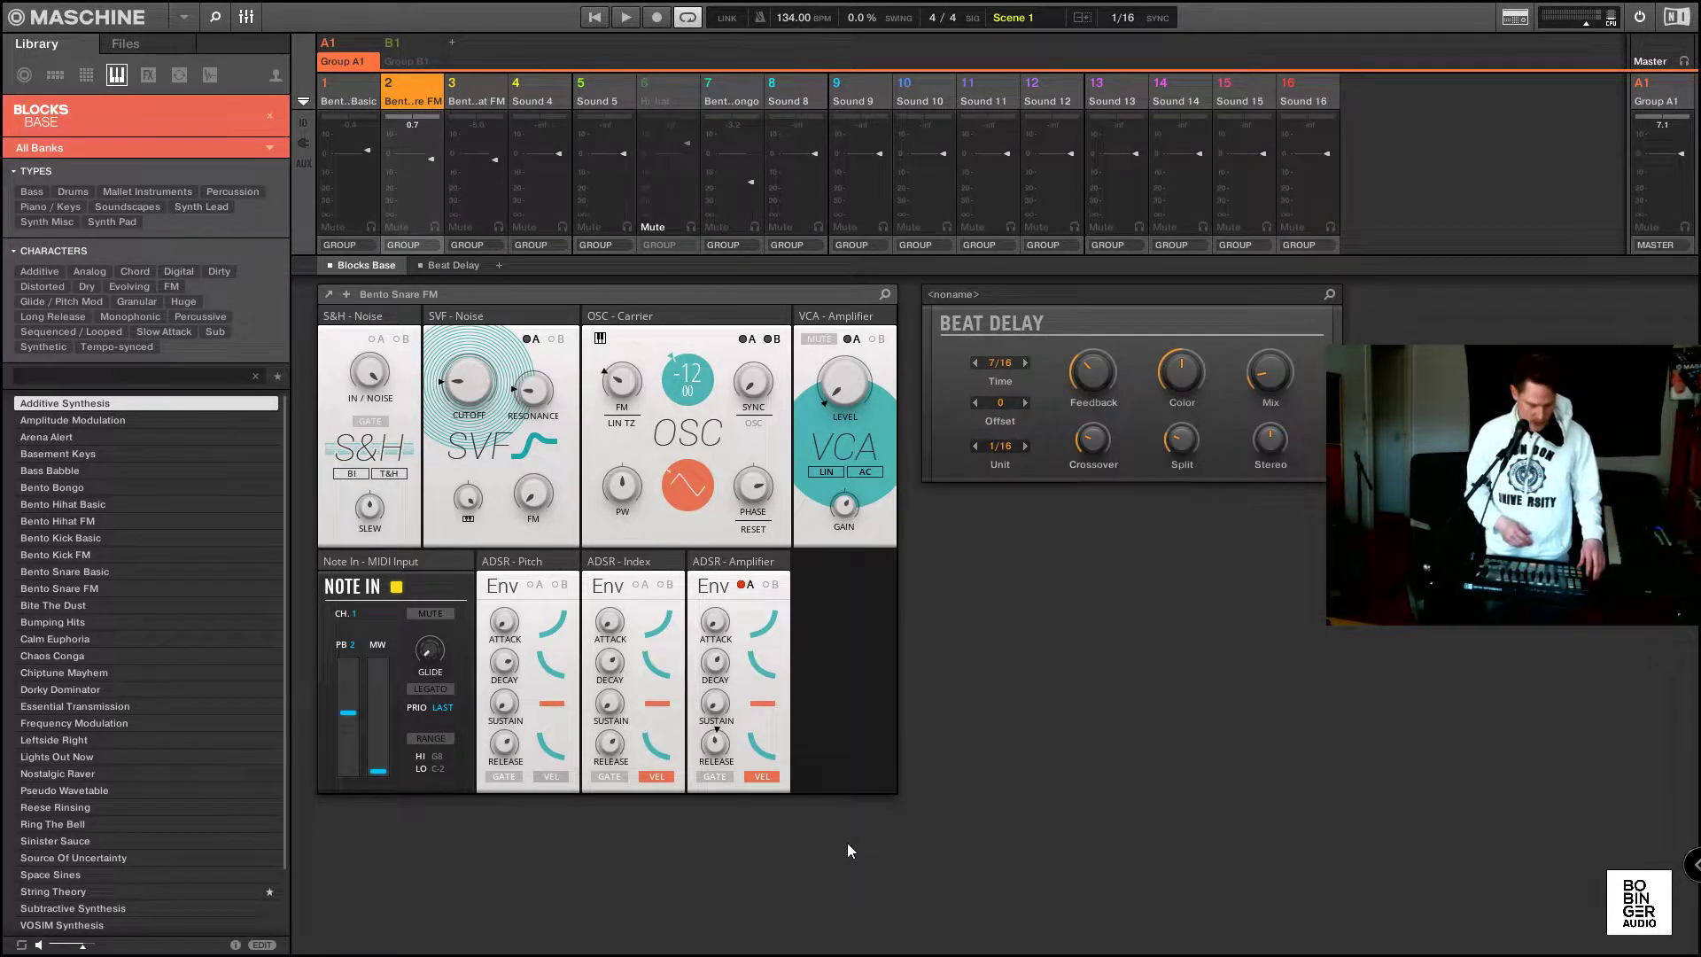
{"action": "key", "text": "ctrl+m"}
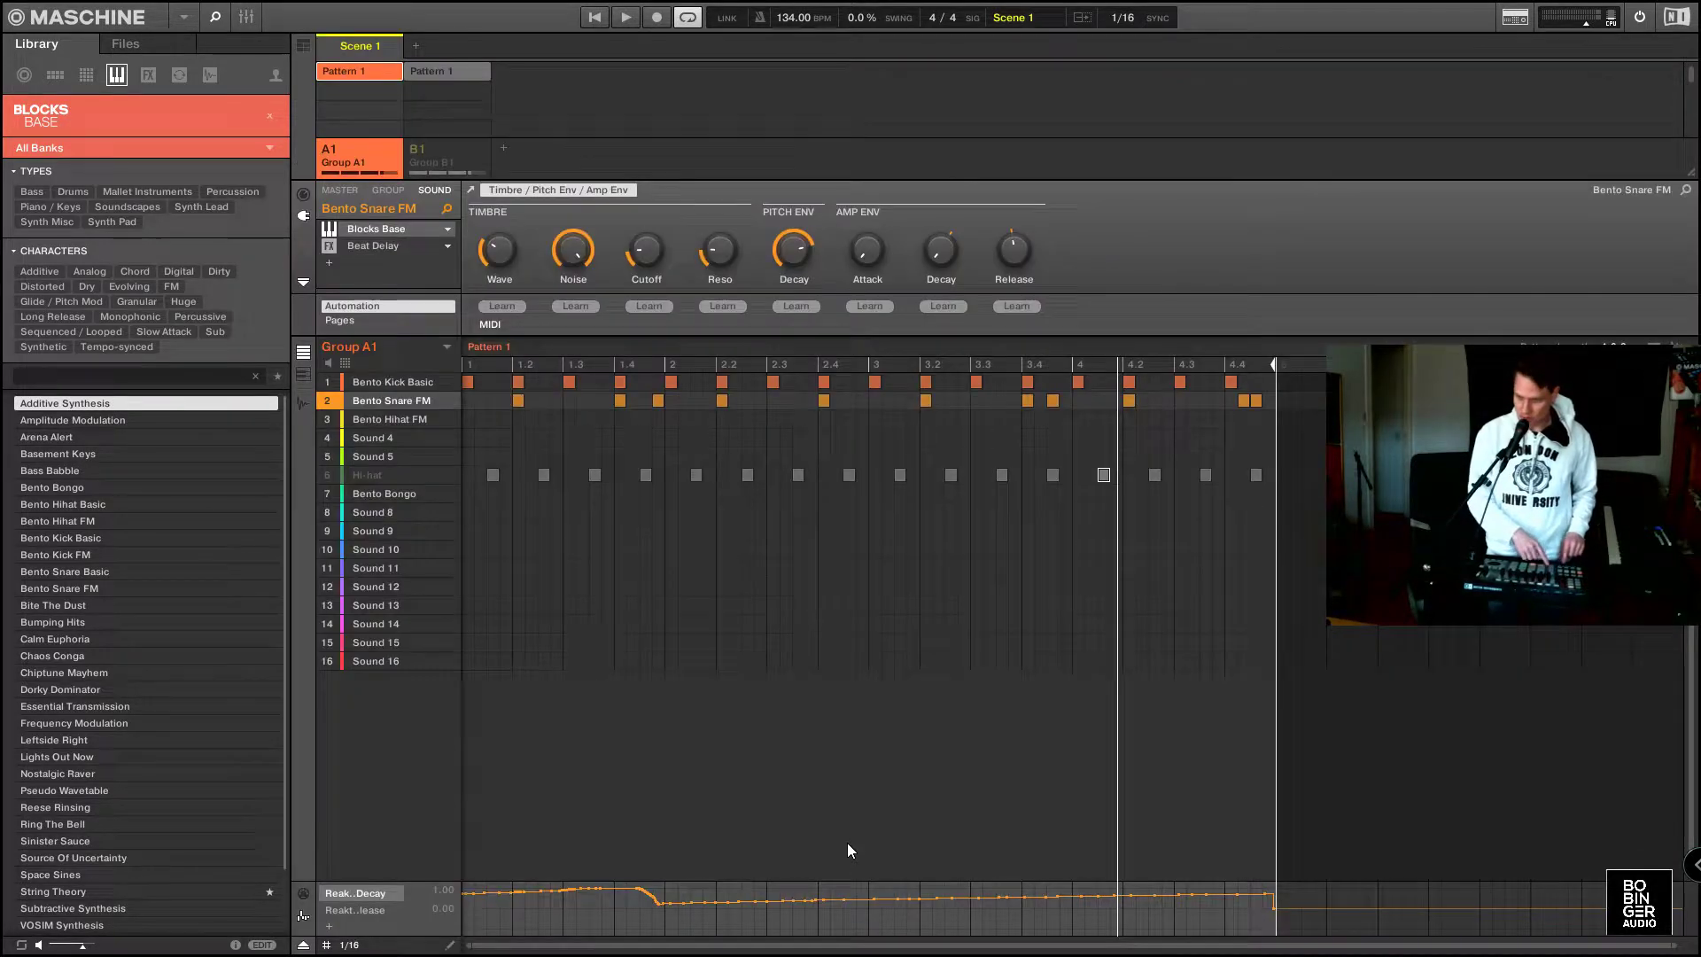
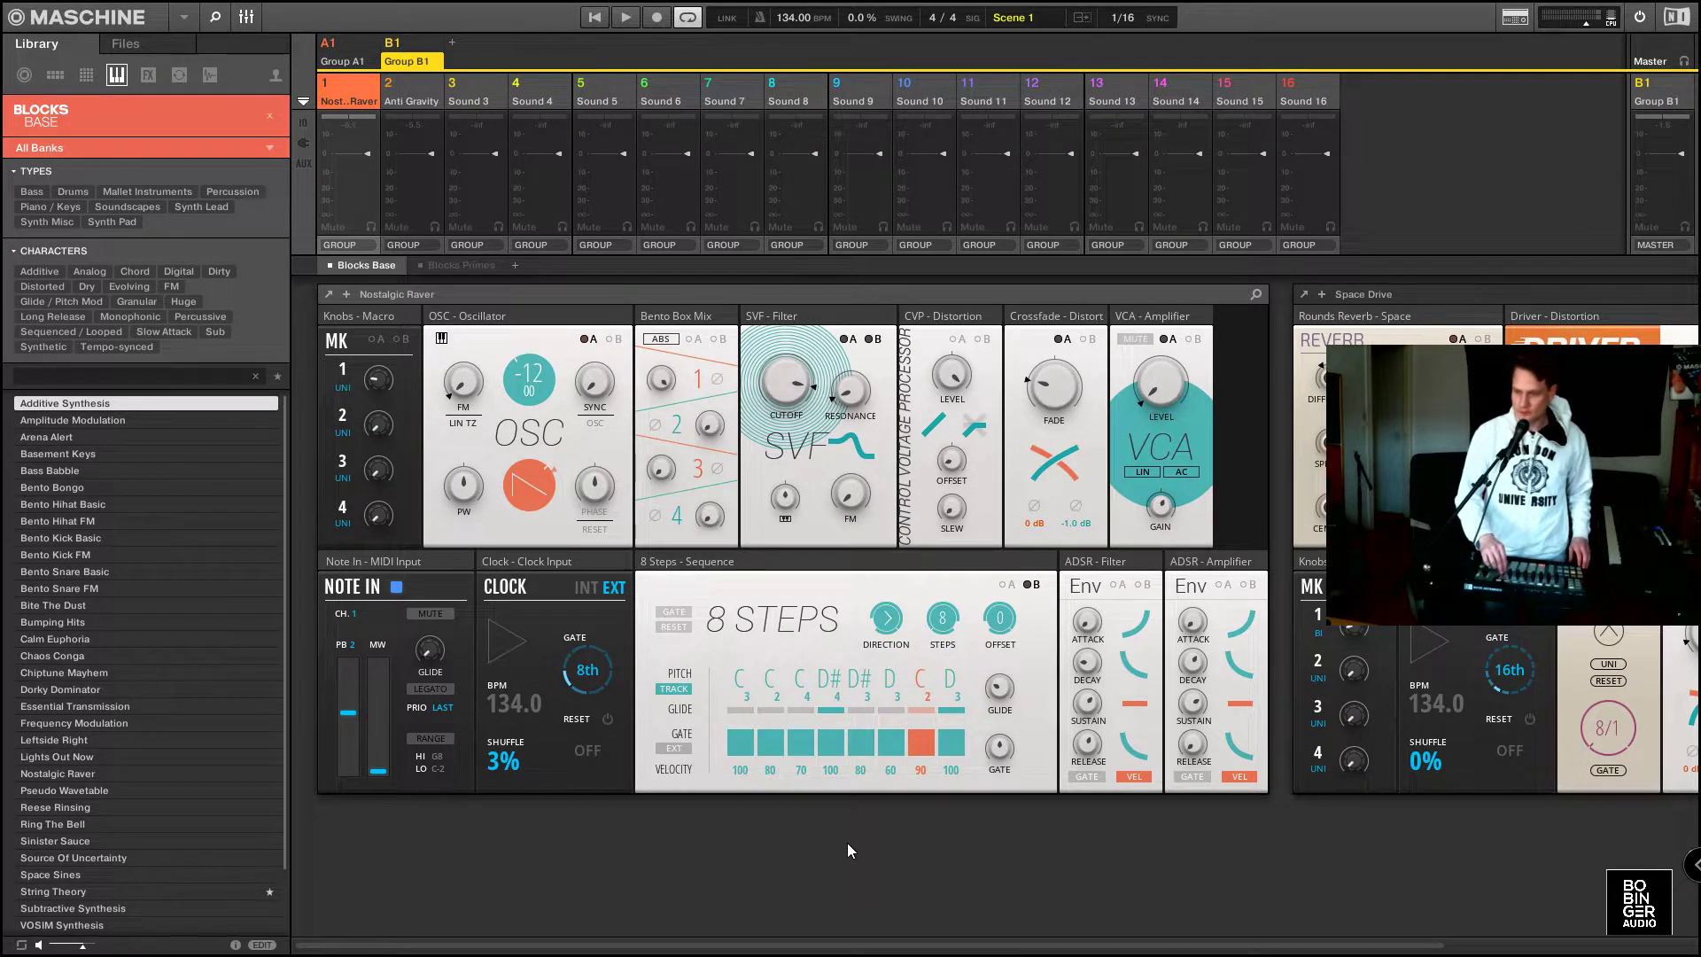
{"action": "key", "text": "space"}
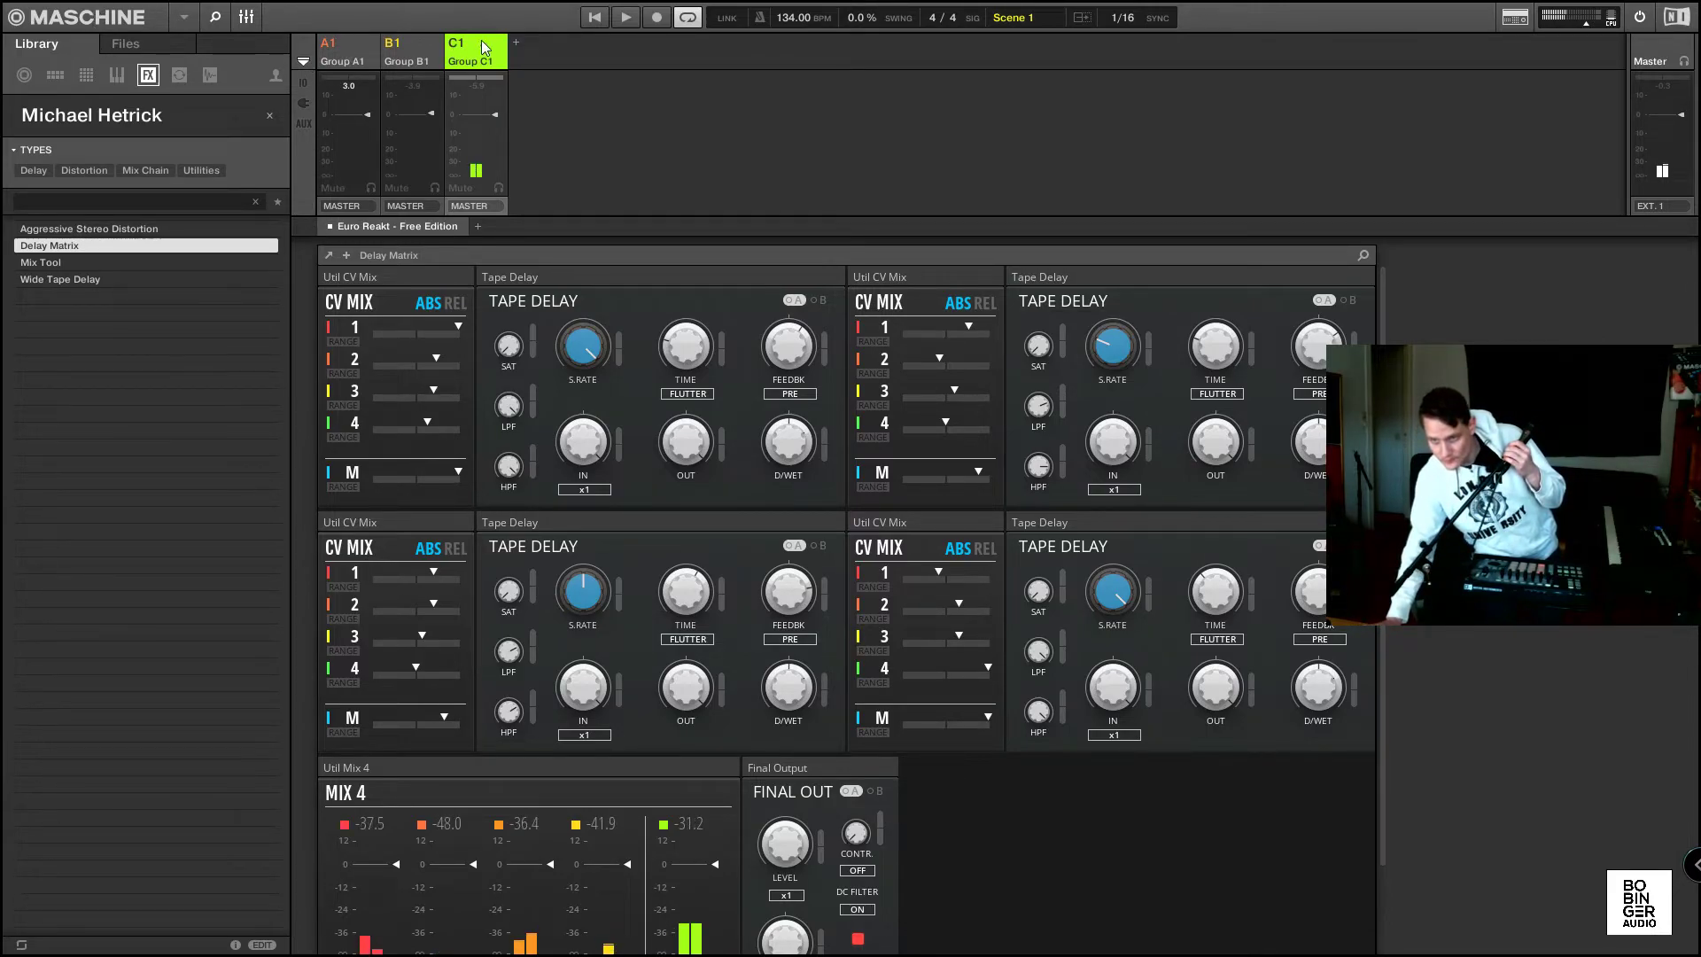
Detach Group C1's Delay Matrix effect into a floating window, move it lower and return to the arrange view.
{"action": "left_click", "coordinate": [327, 255]}
{"action": "left_click_drag", "start_coordinate": [337, 104], "coordinate": [533, 450]}
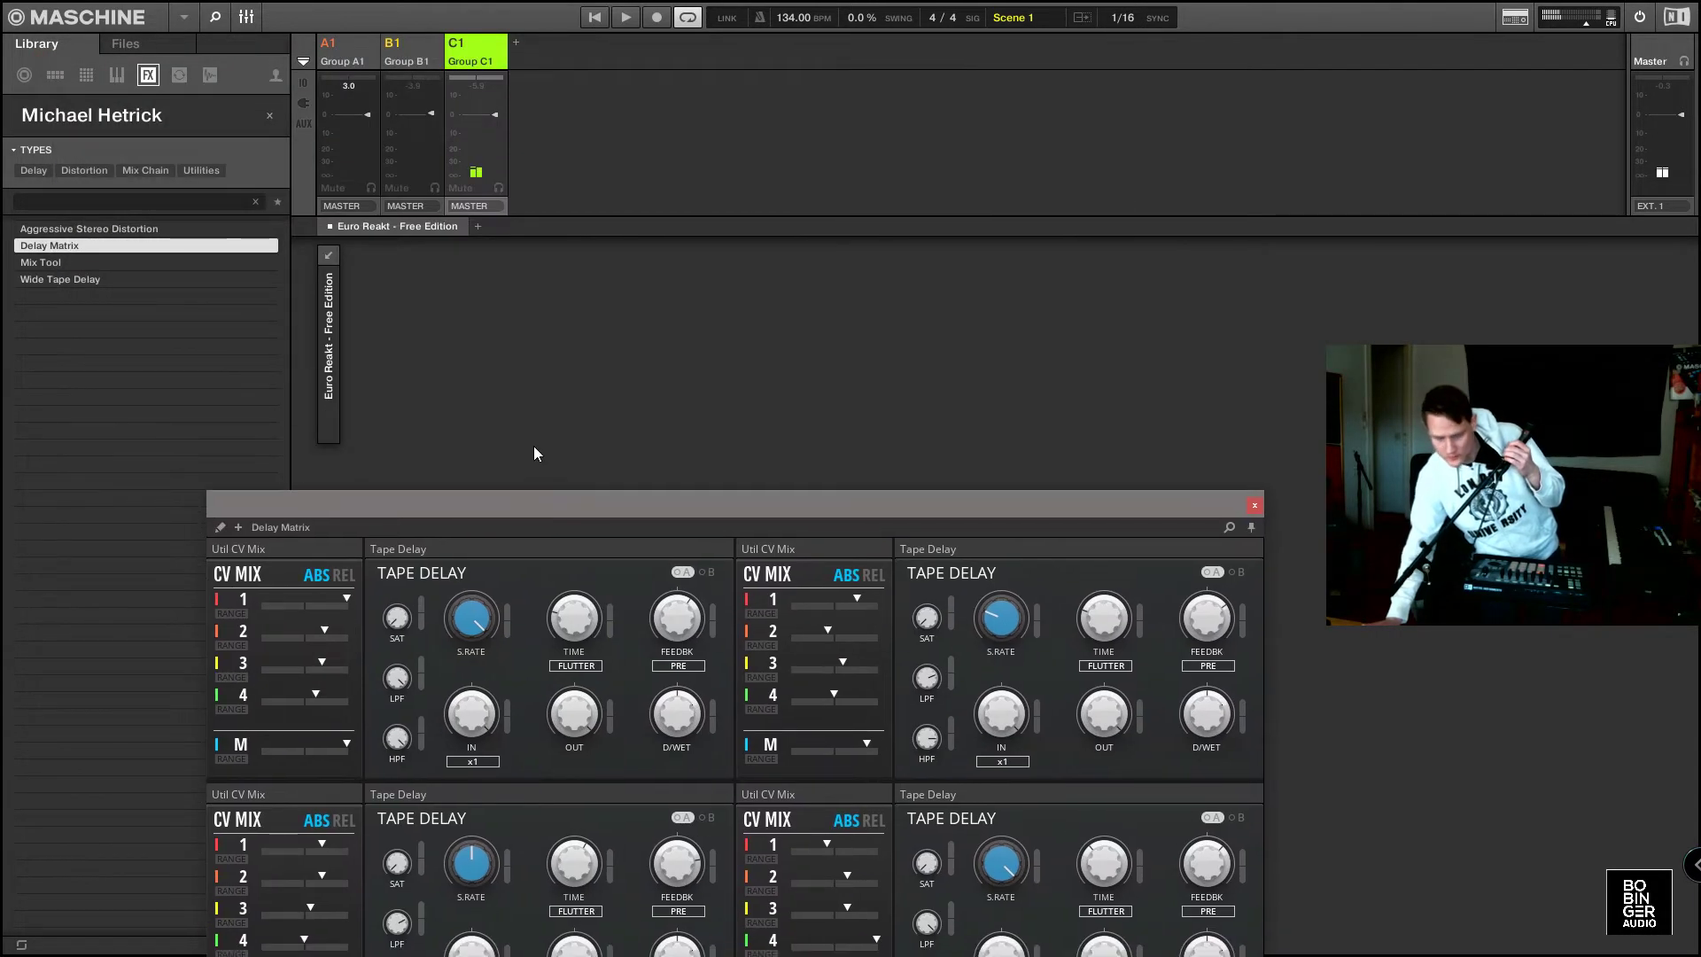
{"action": "key", "text": "ctrl+m"}
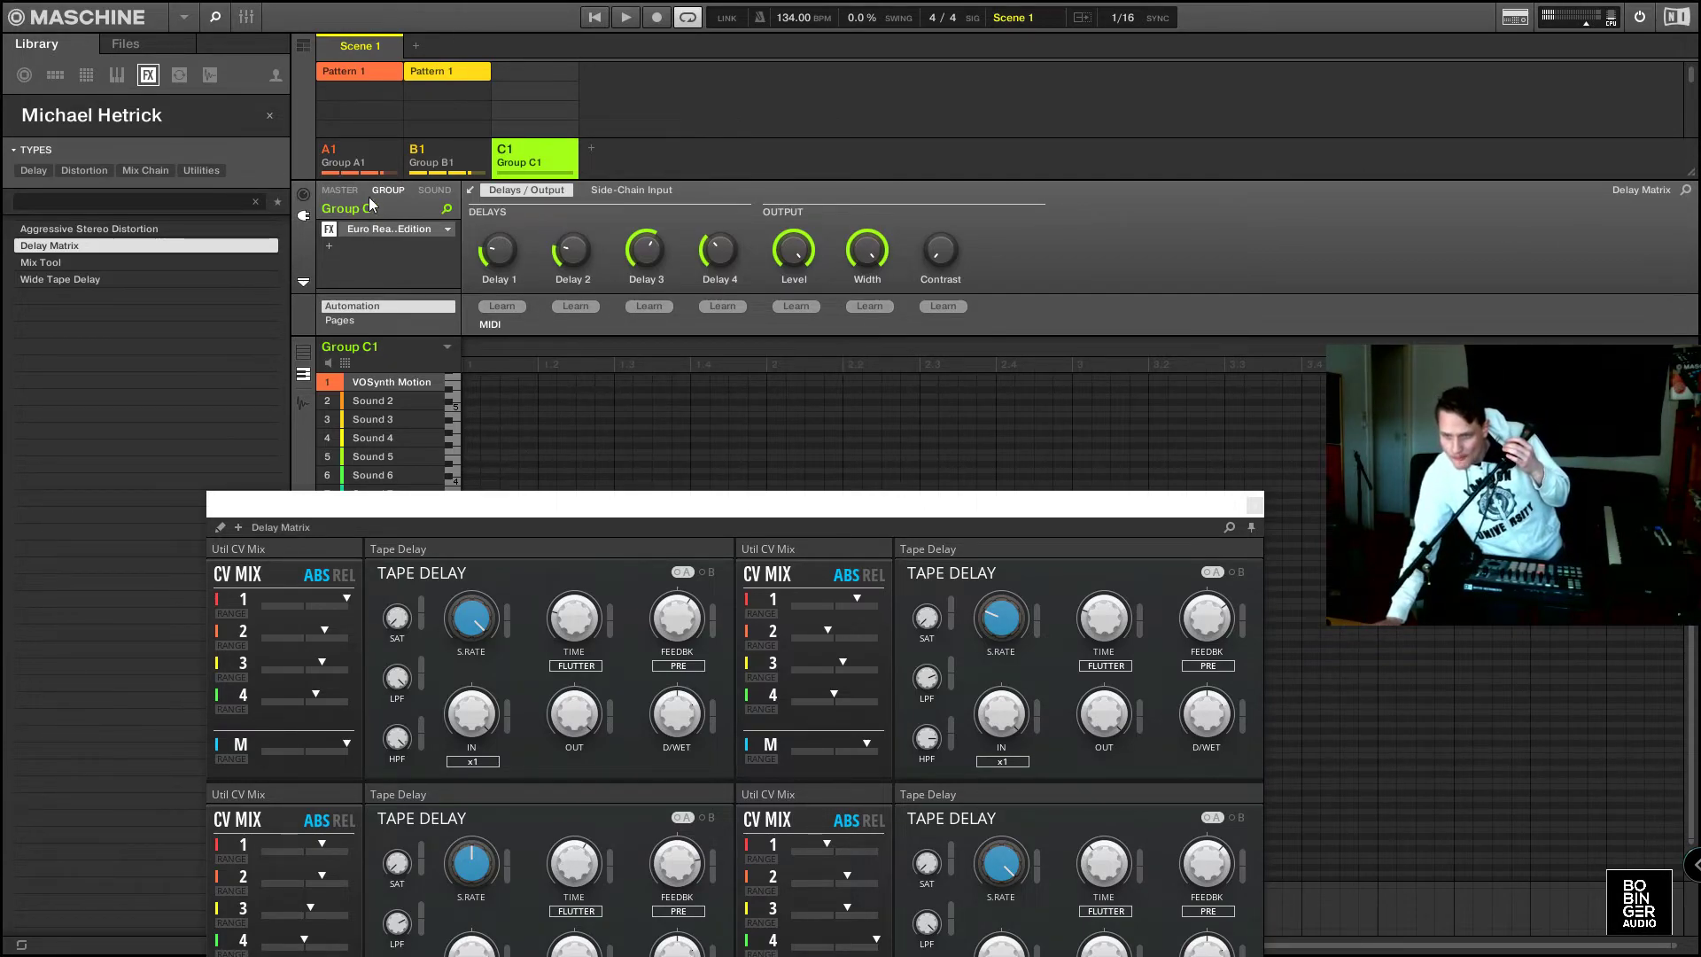
Add a new parameter page to the Delay Matrix effect on Group C1.
{"action": "left_click", "coordinate": [434, 190]}
{"action": "left_click", "coordinate": [390, 189]}
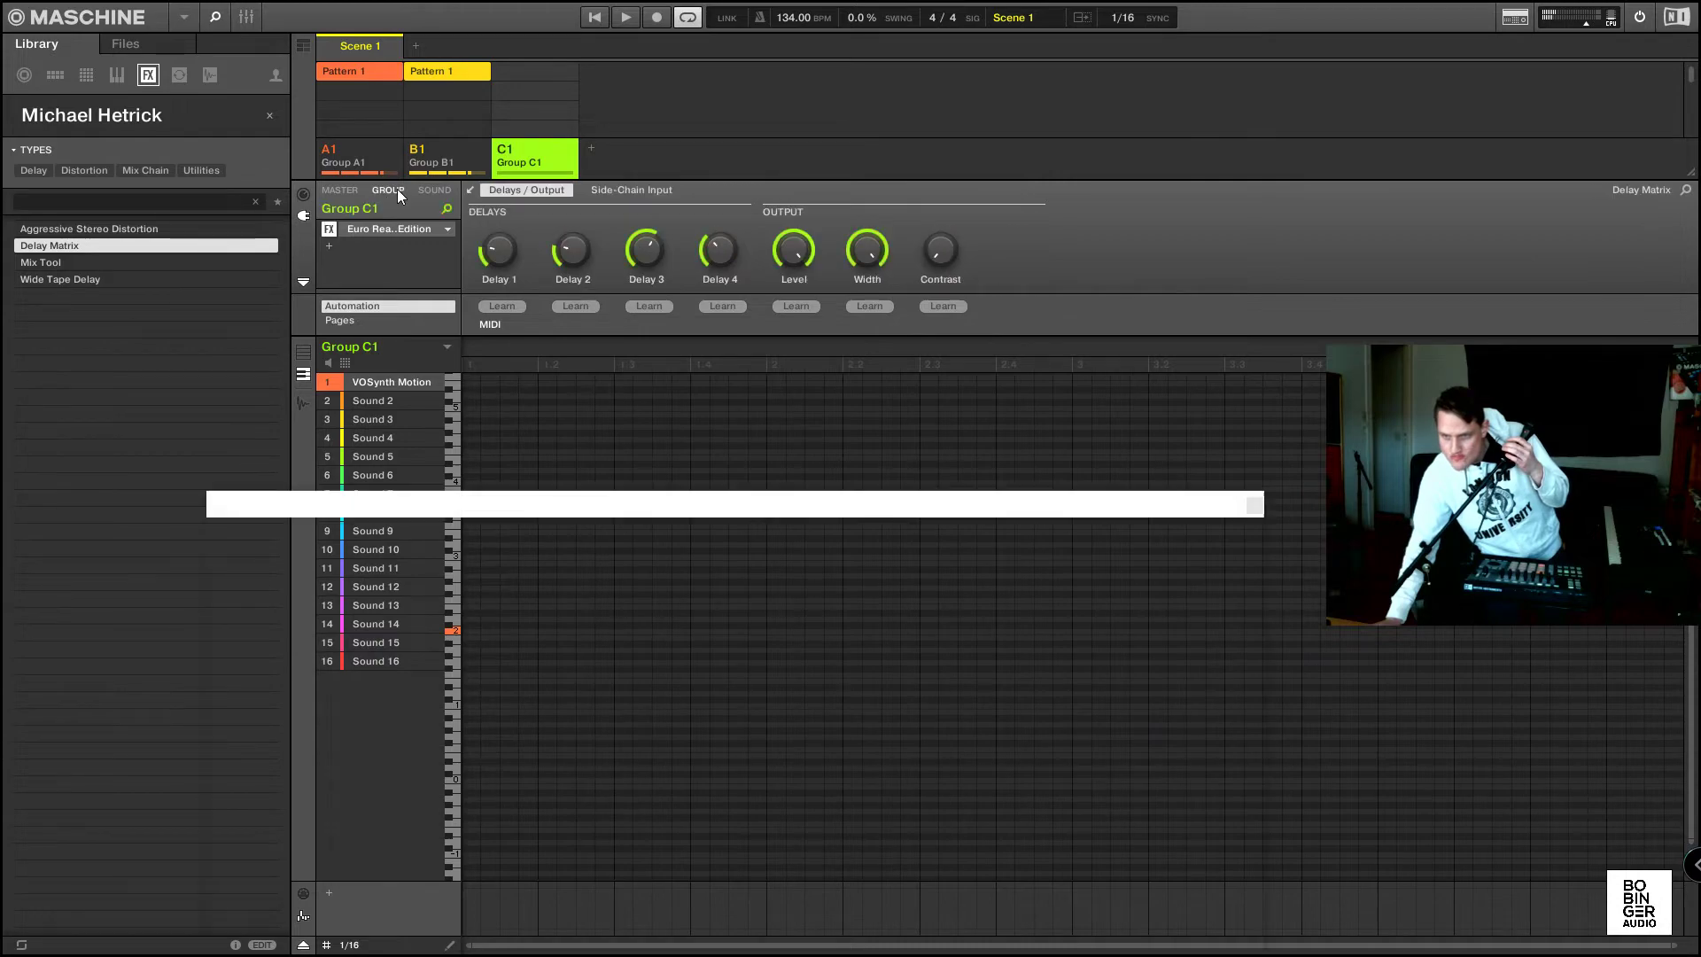
{"action": "left_click", "coordinate": [390, 321]}
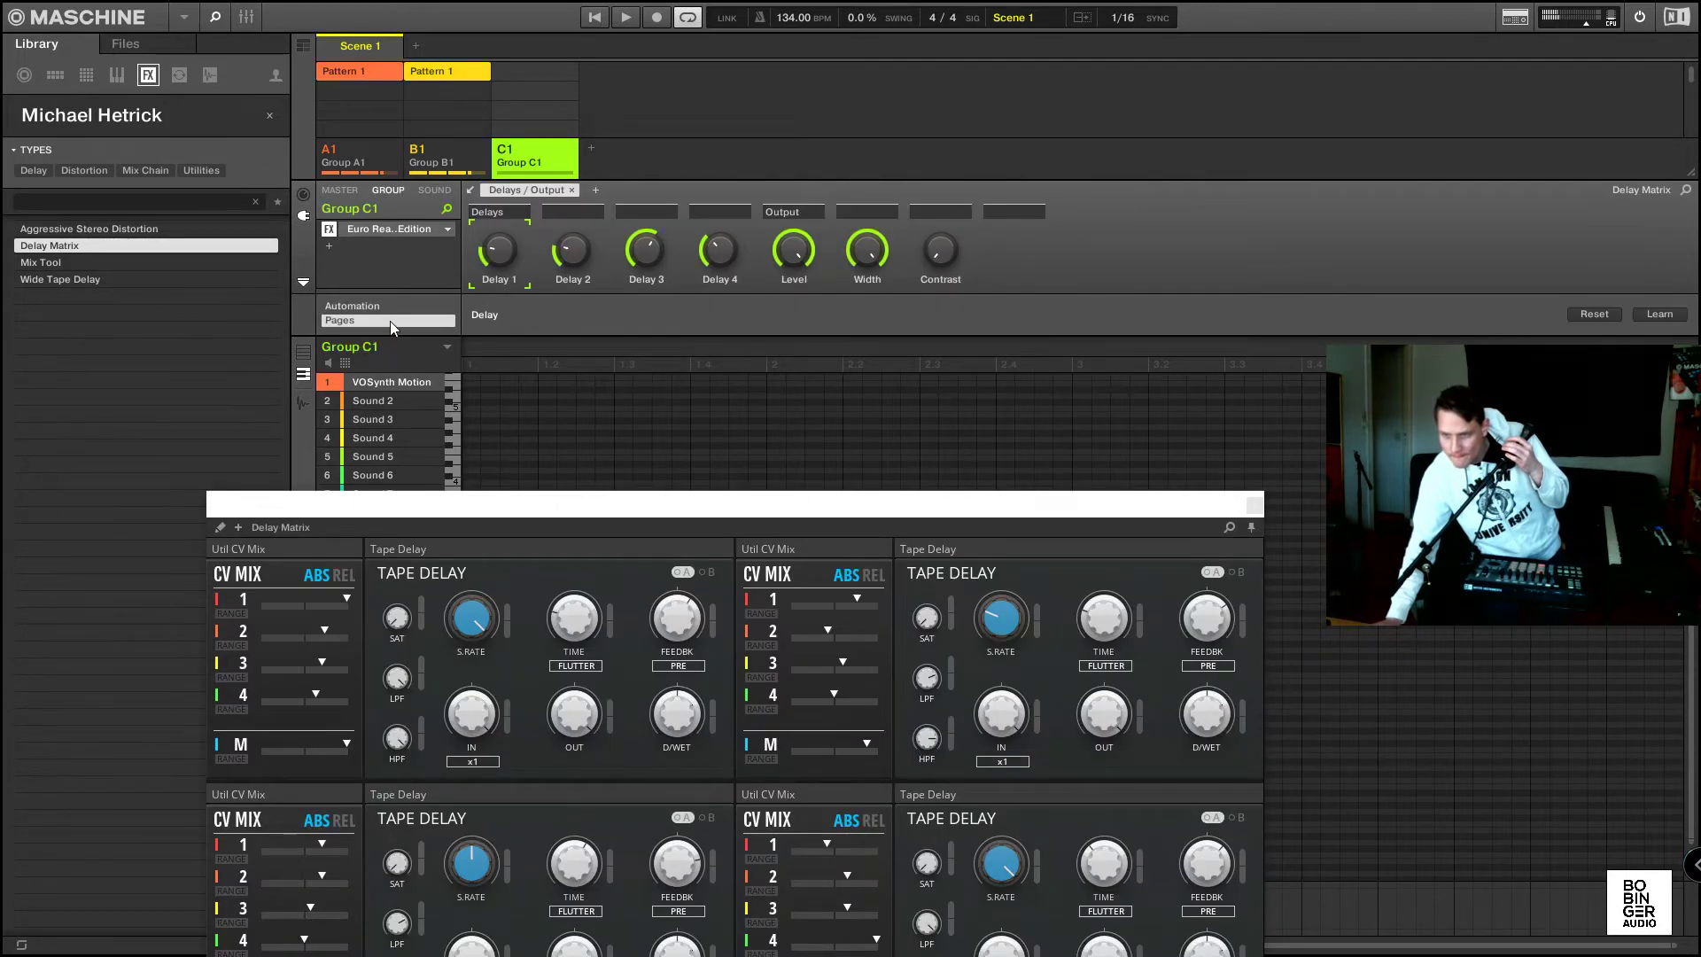
{"action": "left_click", "coordinate": [597, 190]}
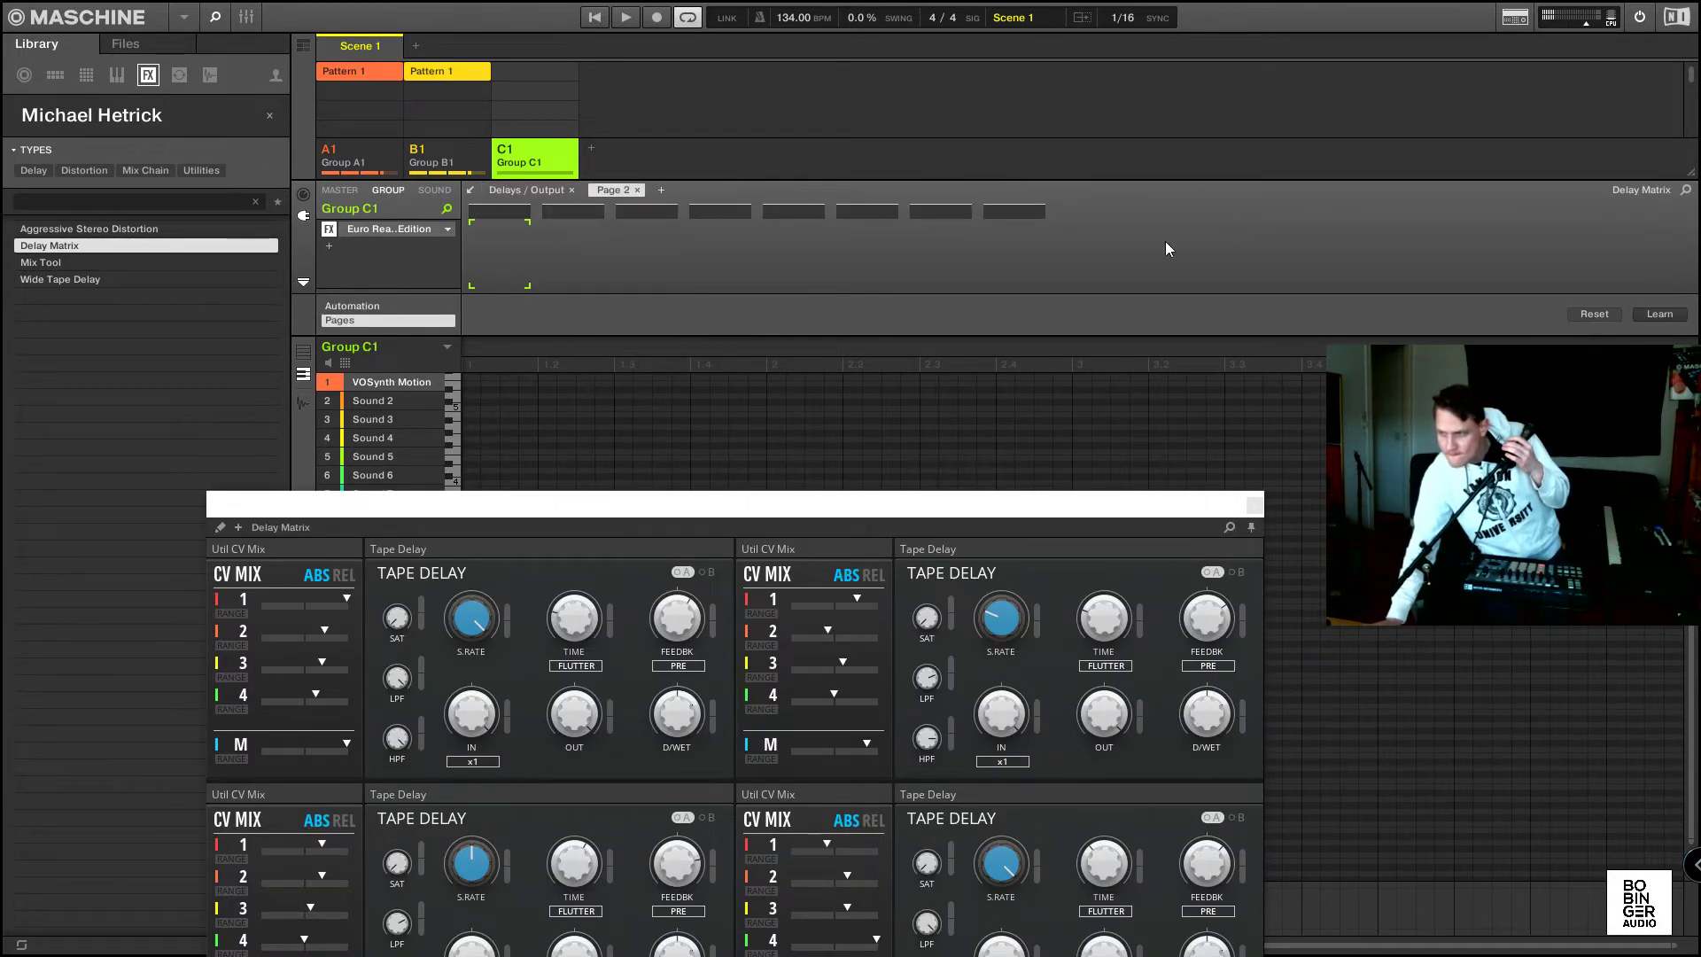
Use Learn to assign the feedback controls of all four tape delays to the new page's first four knobs.
{"action": "left_click", "coordinate": [1659, 313]}
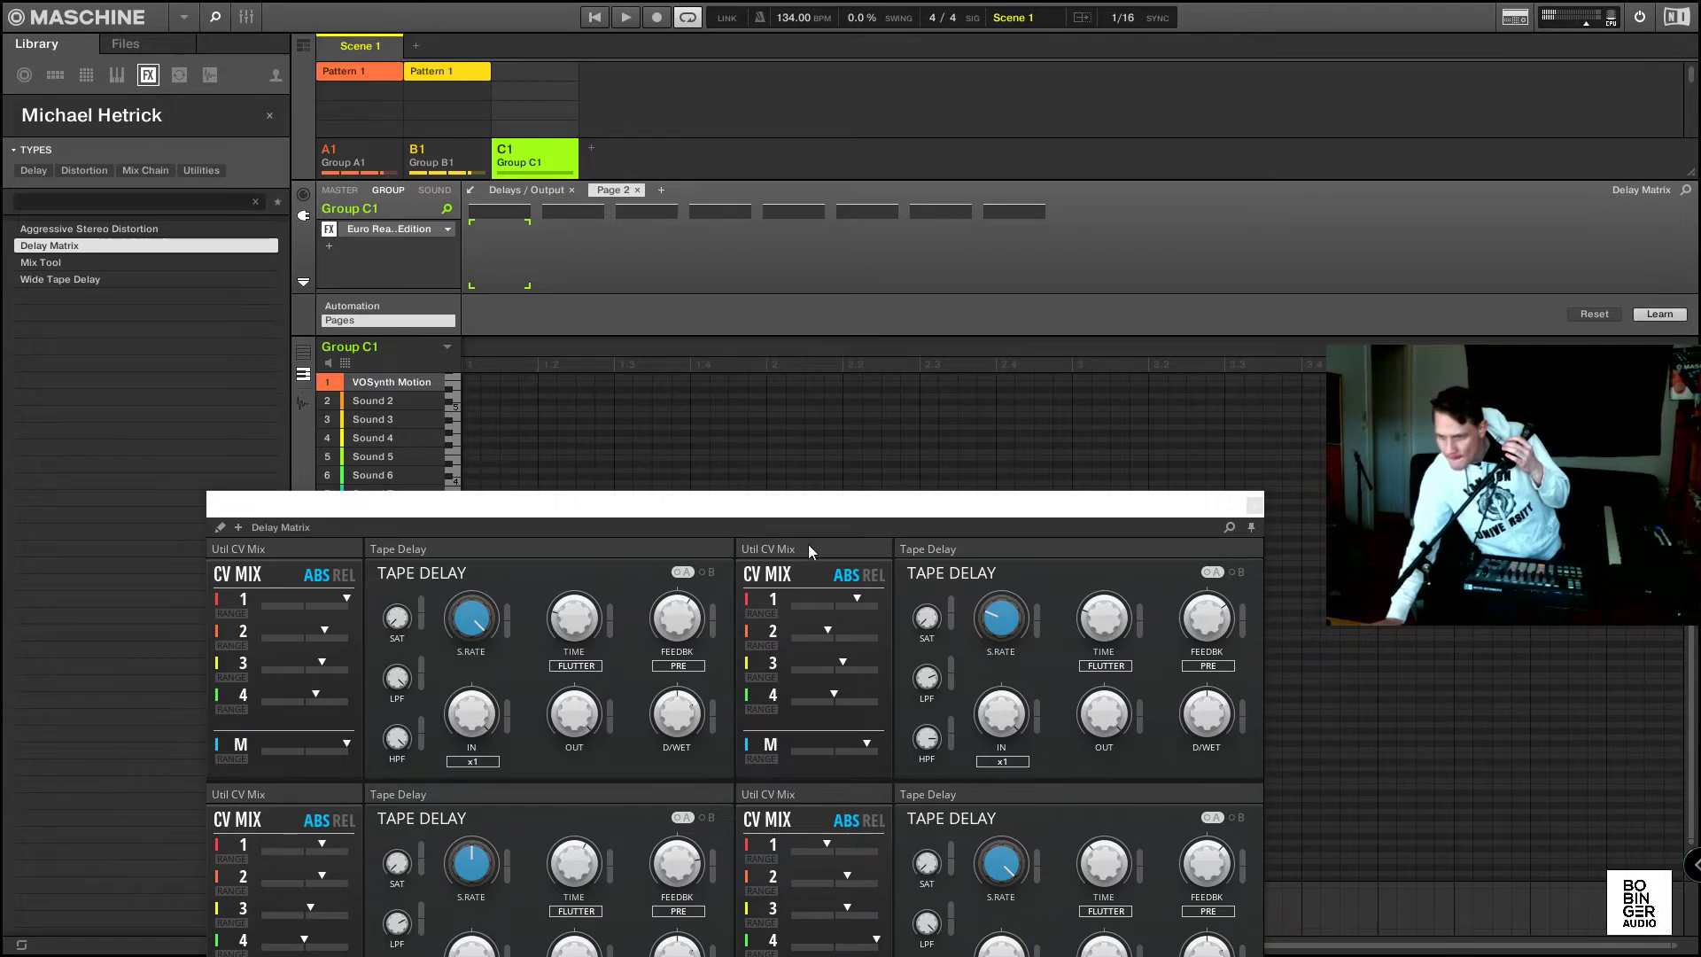
{"action": "left_click", "coordinate": [673, 640]}
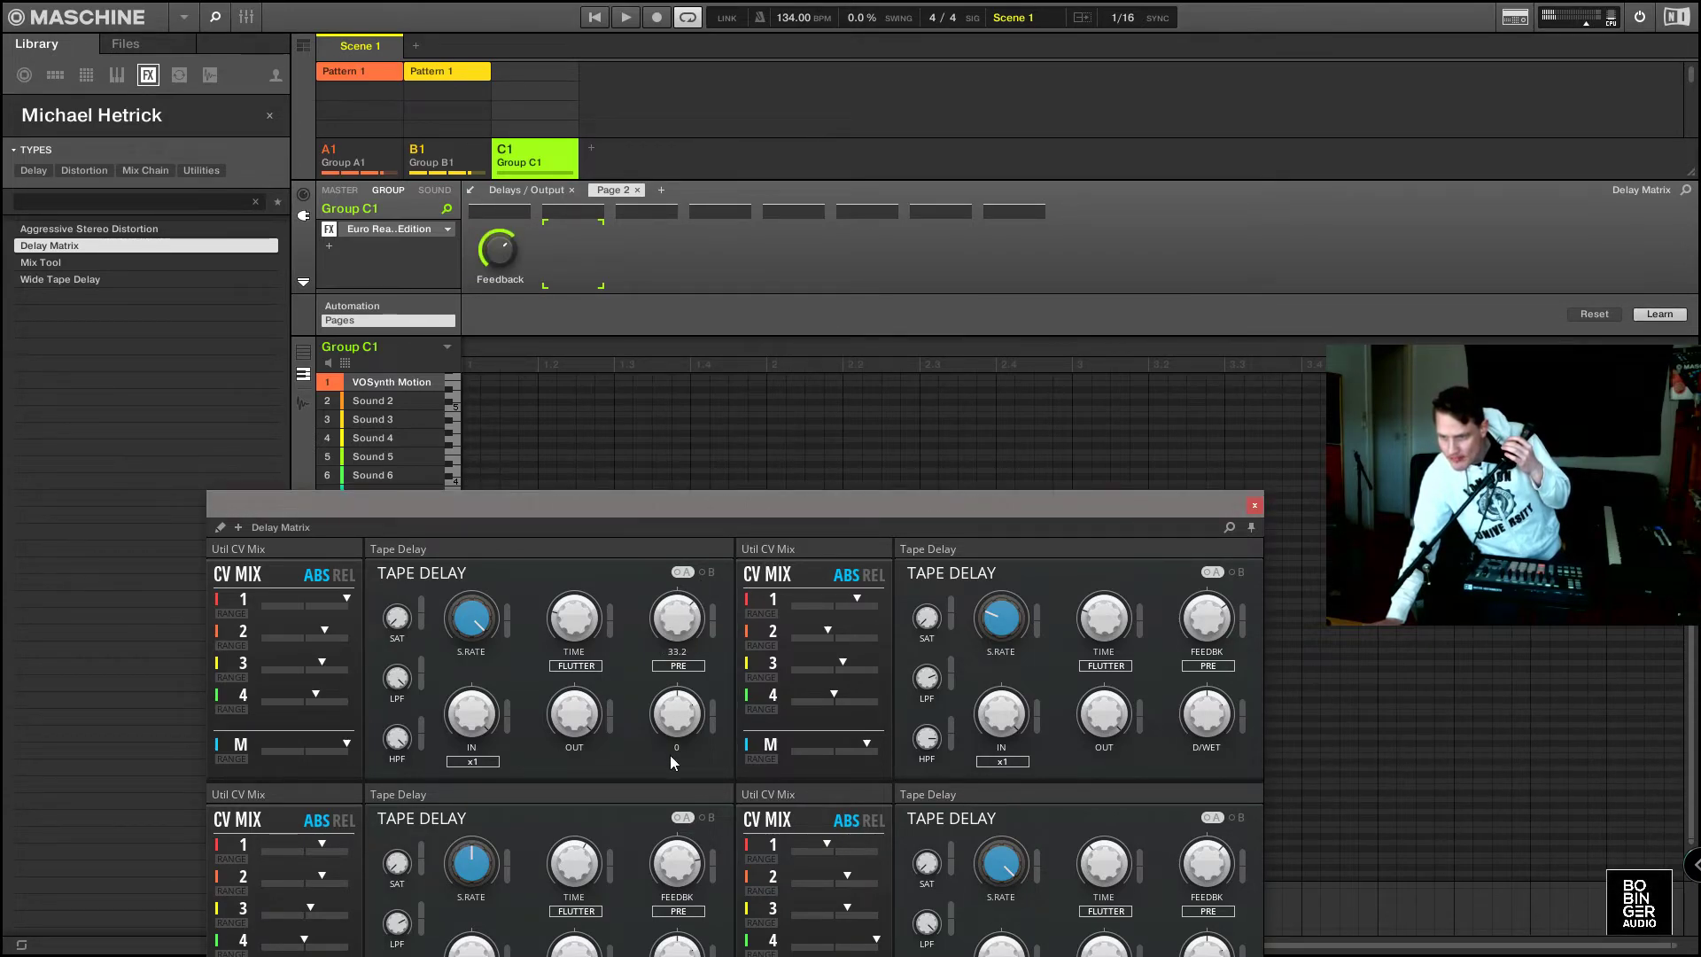
{"action": "left_click", "coordinate": [1208, 611]}
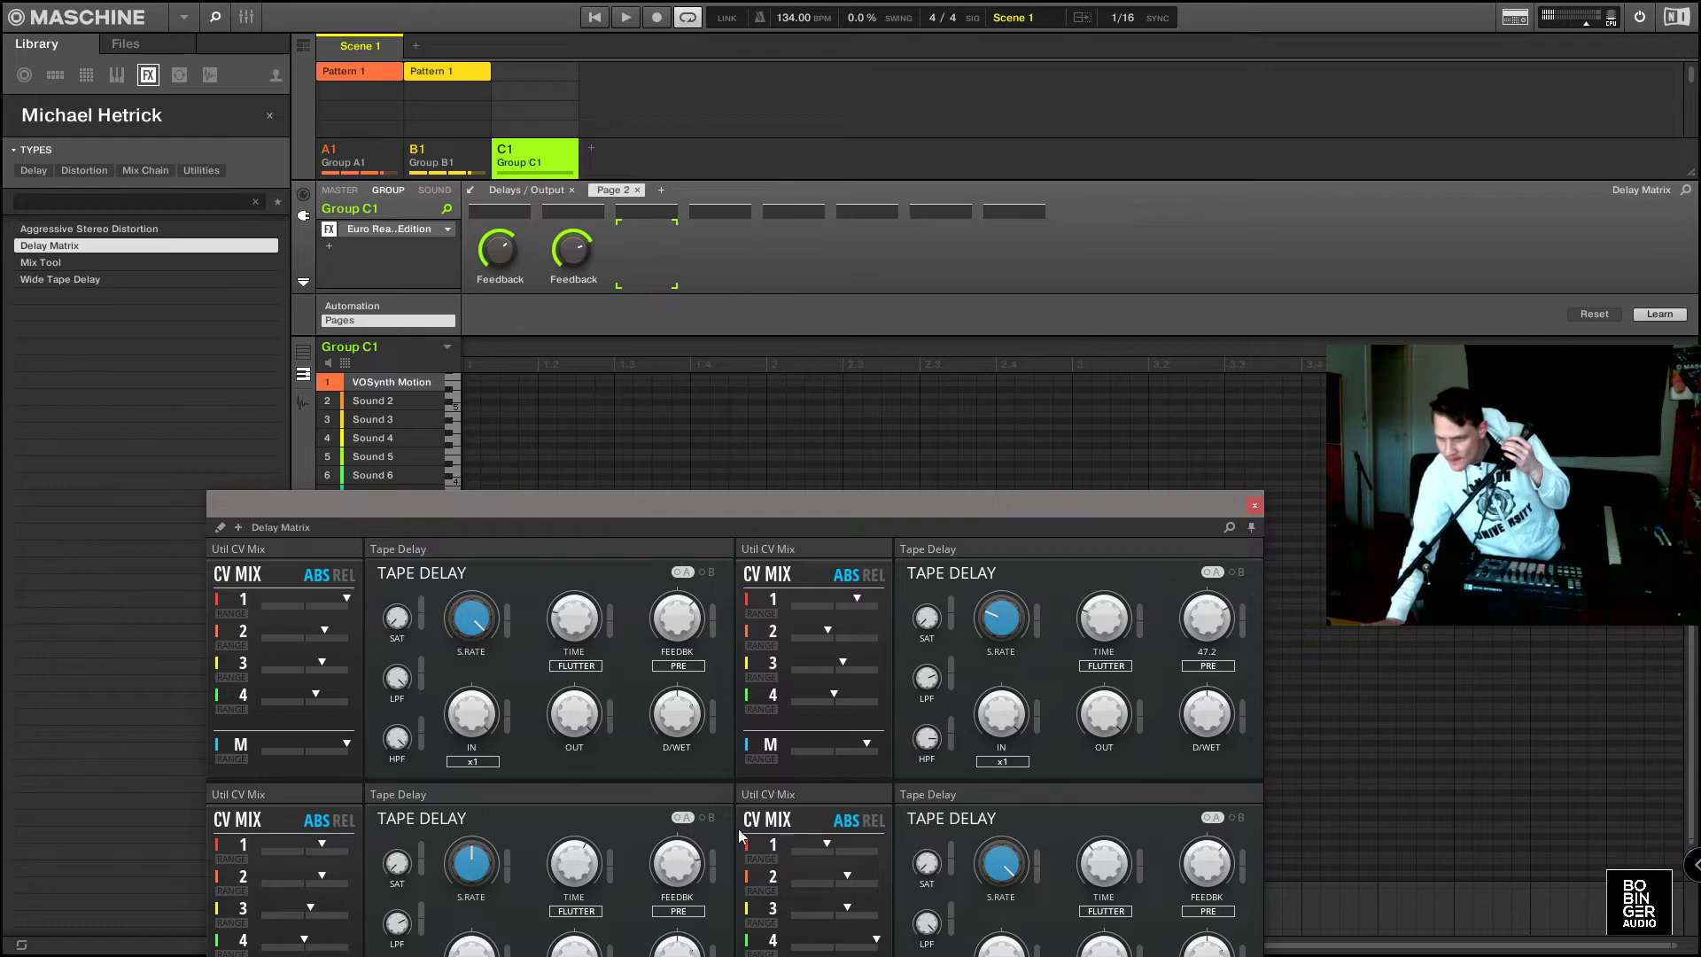
{"action": "left_click", "coordinate": [691, 865]}
{"action": "left_click", "coordinate": [1219, 864]}
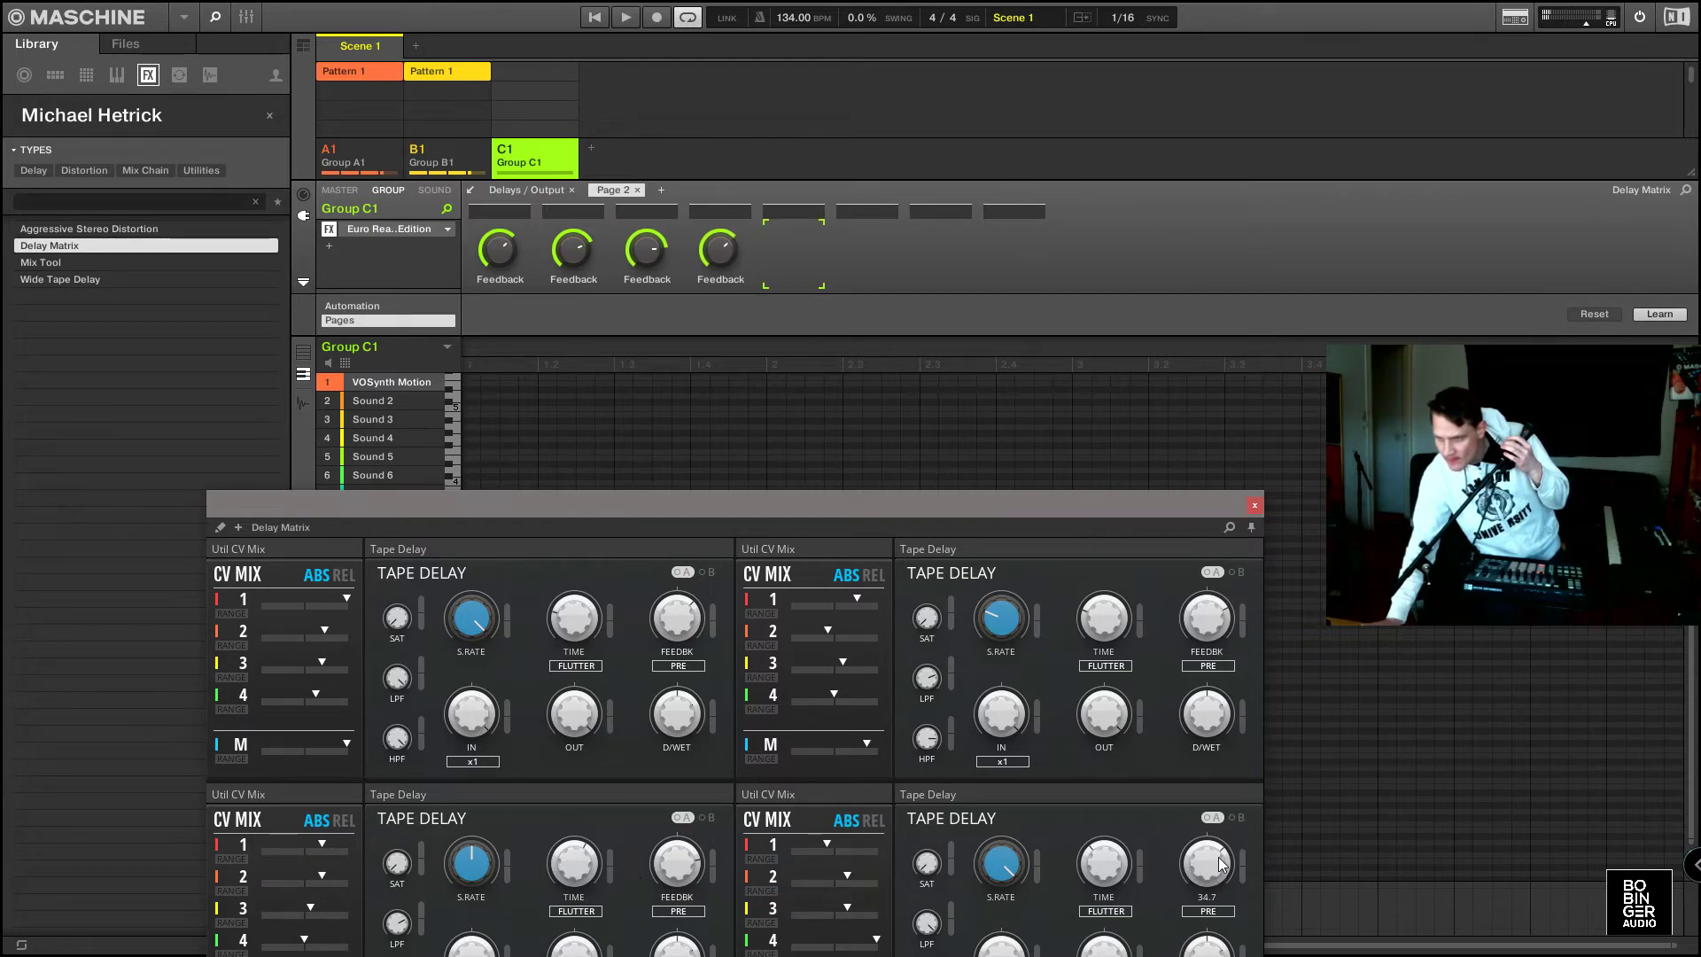
Learn the dry/wet controls of all four tape delays onto the page's remaining four knobs and close the page assignment area.
{"action": "left_click", "coordinate": [692, 736]}
{"action": "left_click", "coordinate": [1215, 716]}
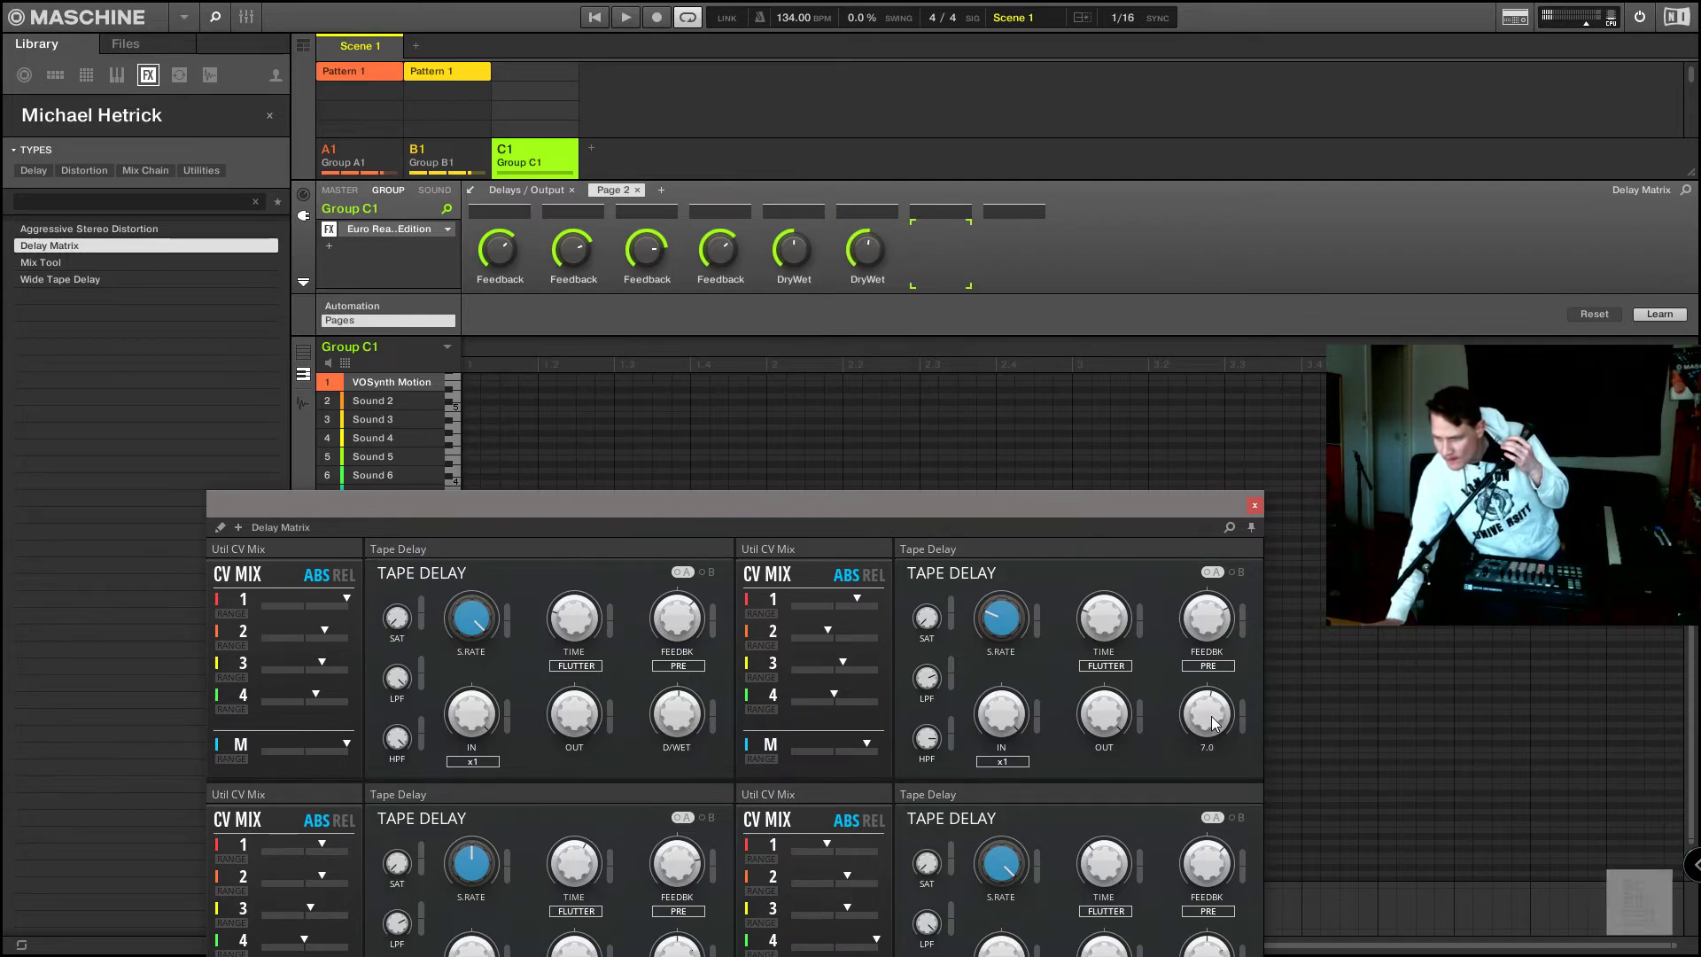
{"action": "left_click_drag", "start_coordinate": [992, 509], "coordinate": [1018, 405]}
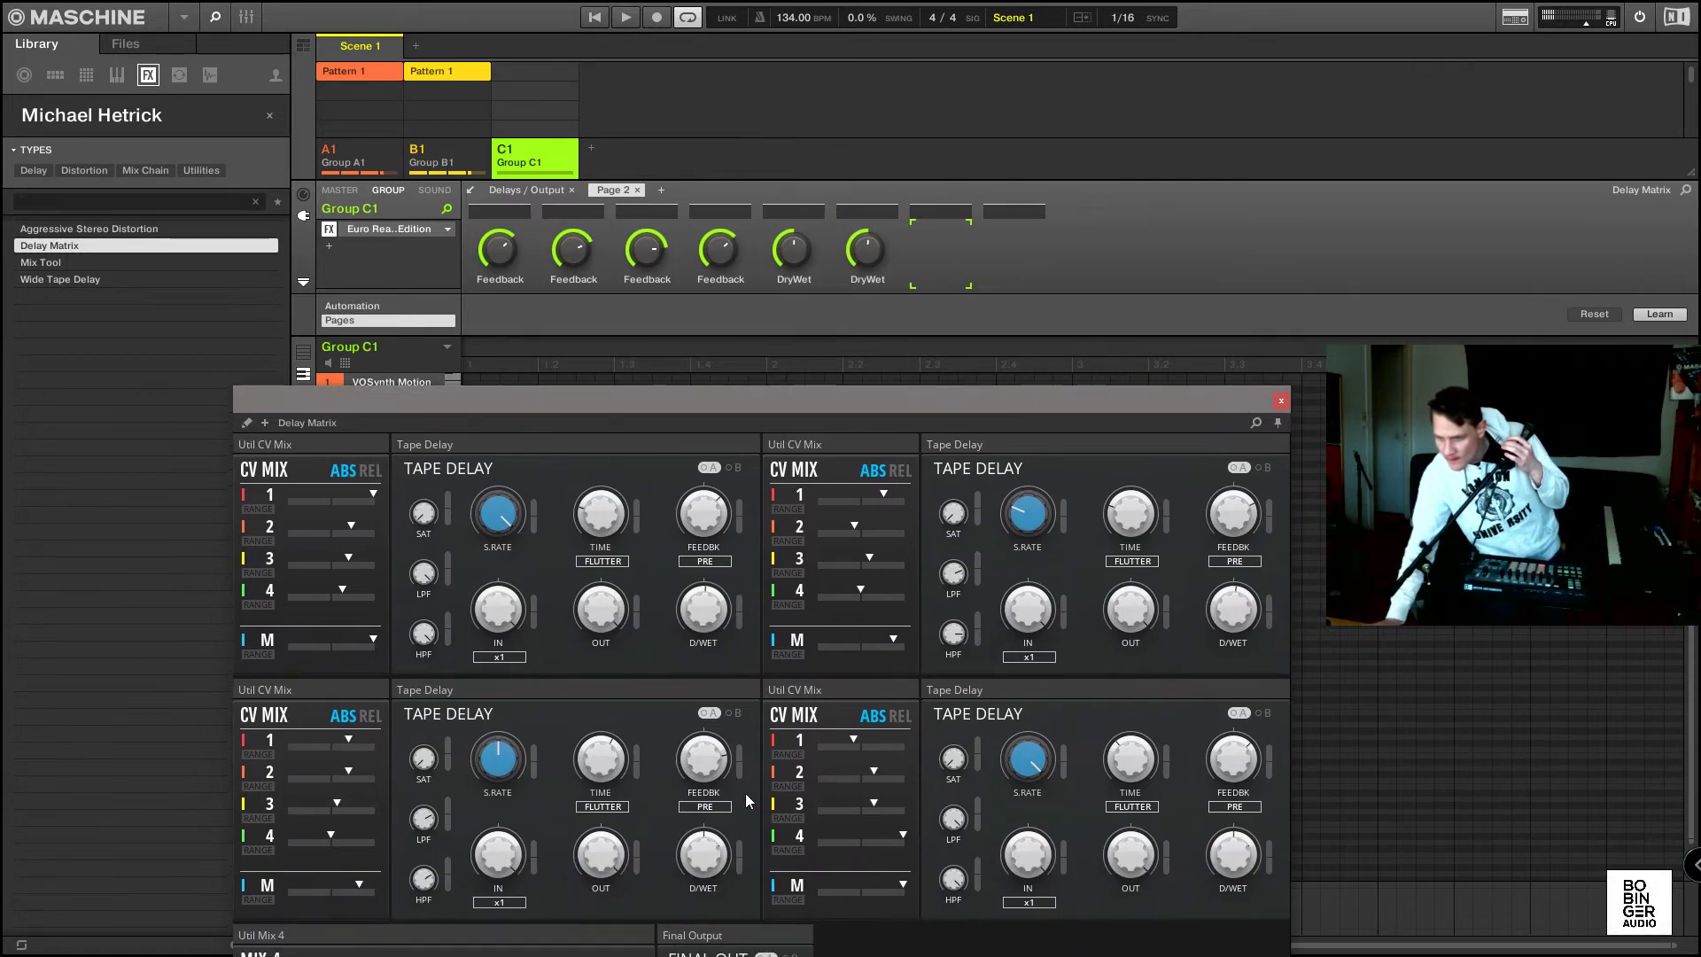
{"action": "left_click", "coordinate": [703, 855]}
{"action": "left_click", "coordinate": [1234, 854]}
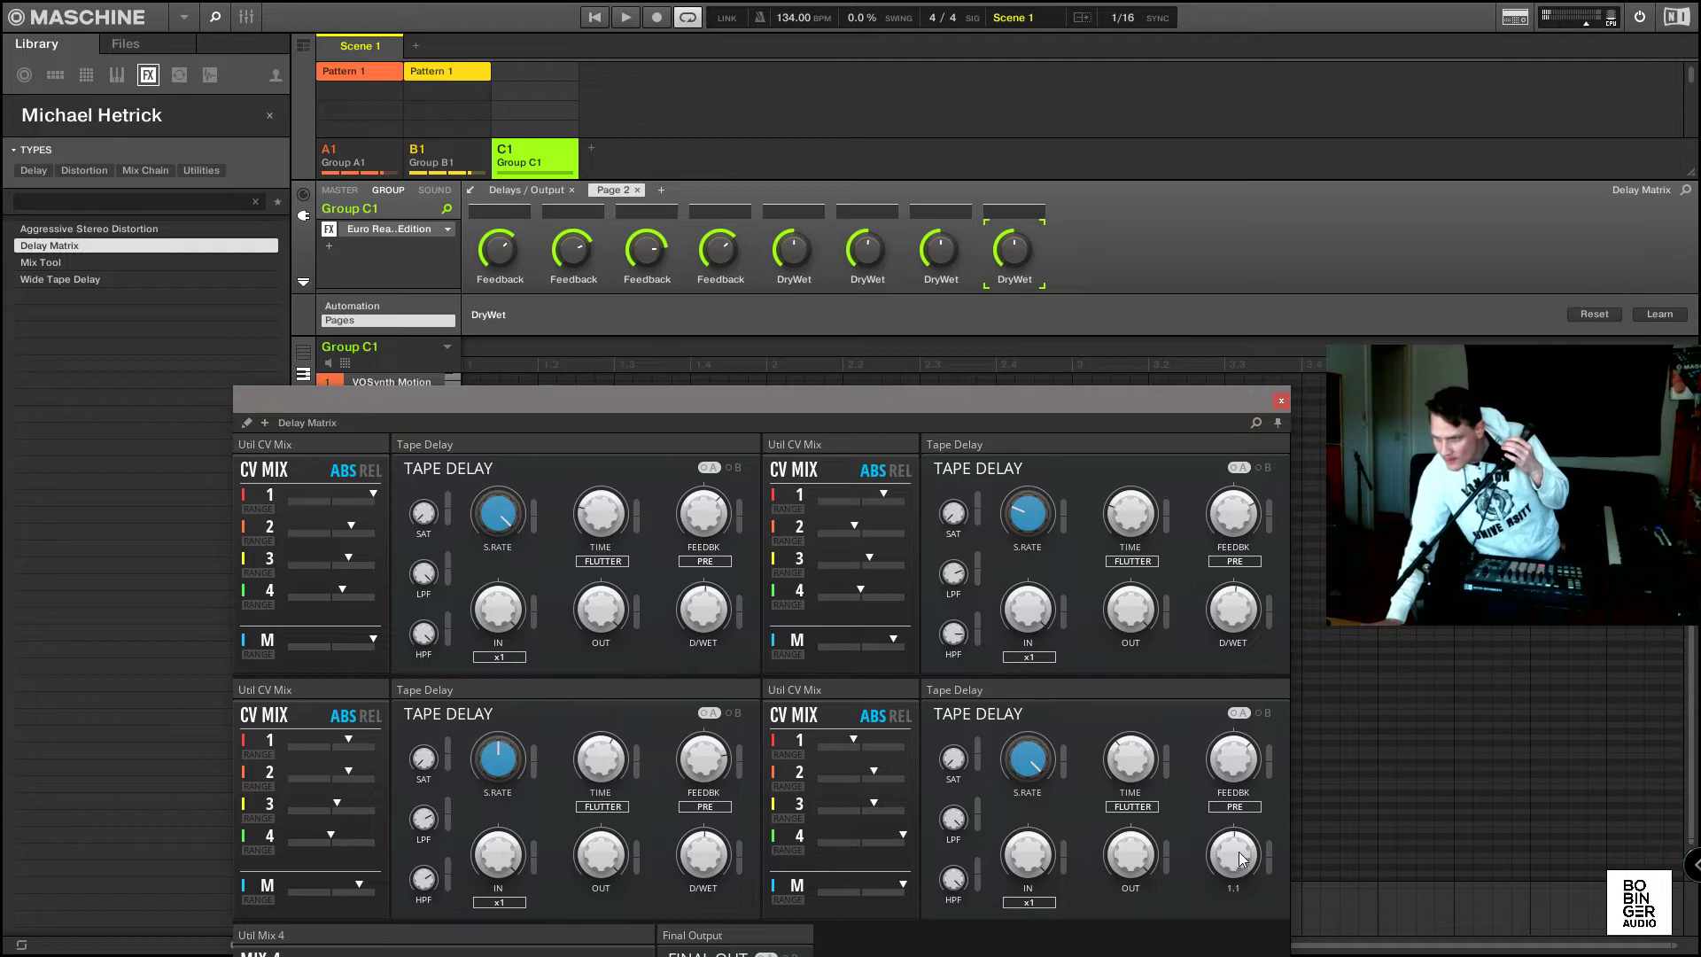
{"action": "left_click", "coordinate": [1212, 218]}
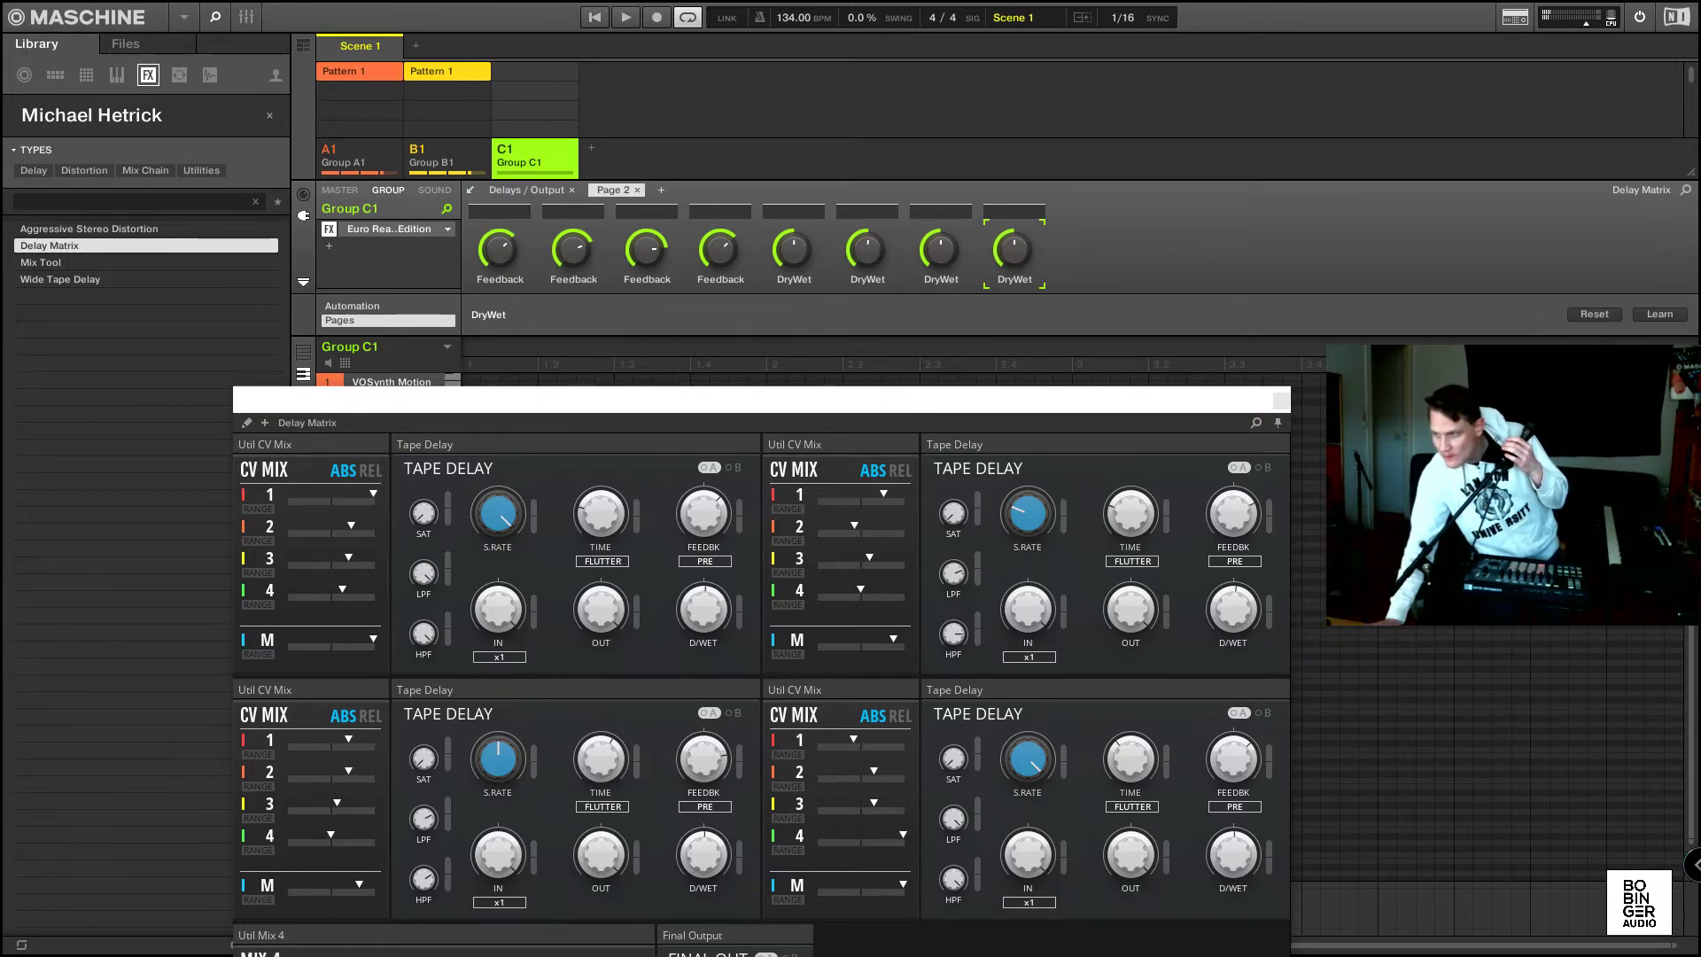
{"action": "left_click", "coordinate": [299, 284]}
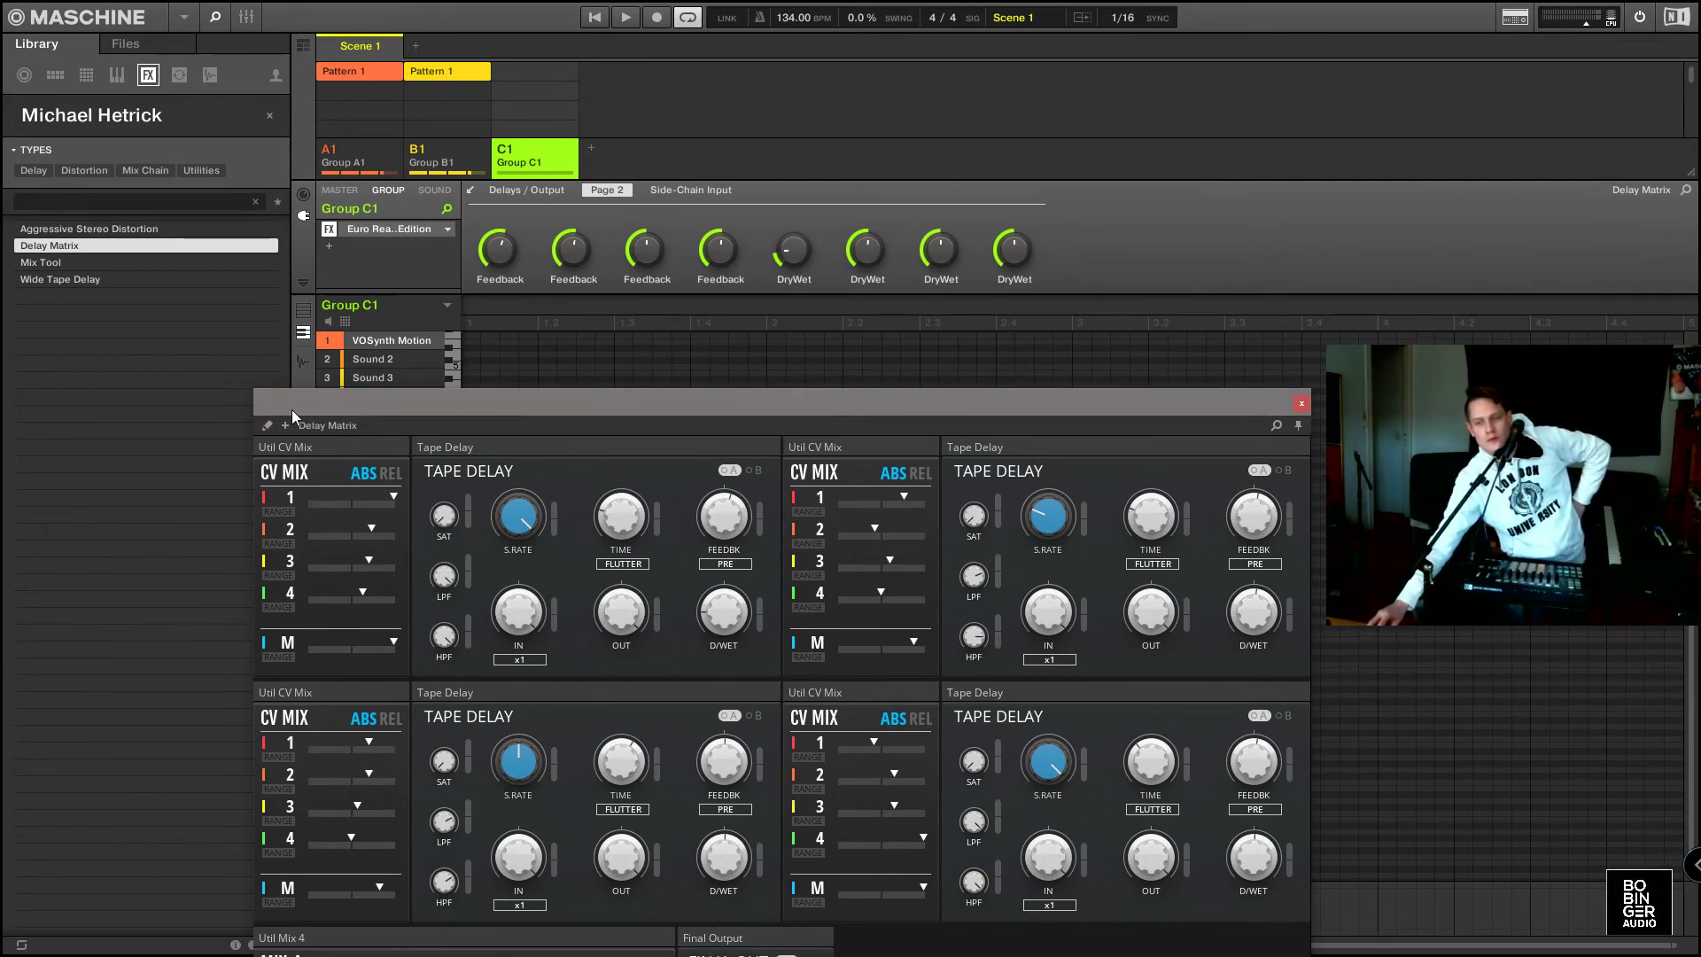
Move the floating Delay Matrix window higher and open the patch in the full Reaktor edit view.
{"action": "left_click_drag", "start_coordinate": [326, 406], "coordinate": [268, 189]}
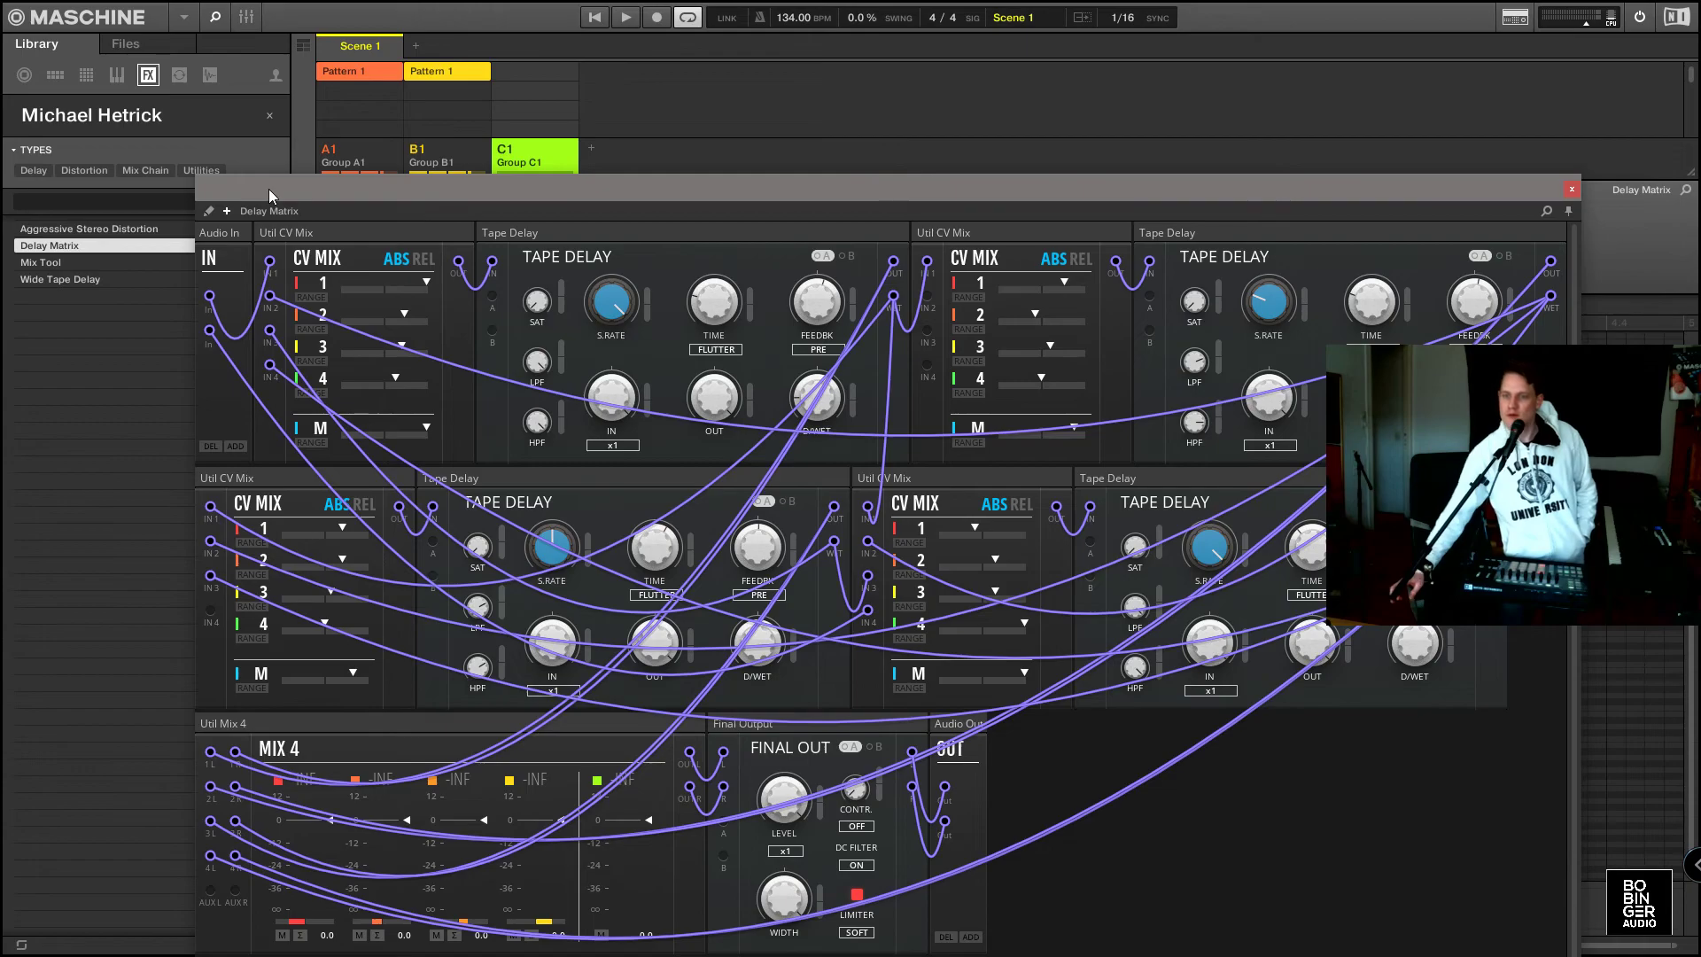
{"action": "left_click", "coordinate": [210, 210]}
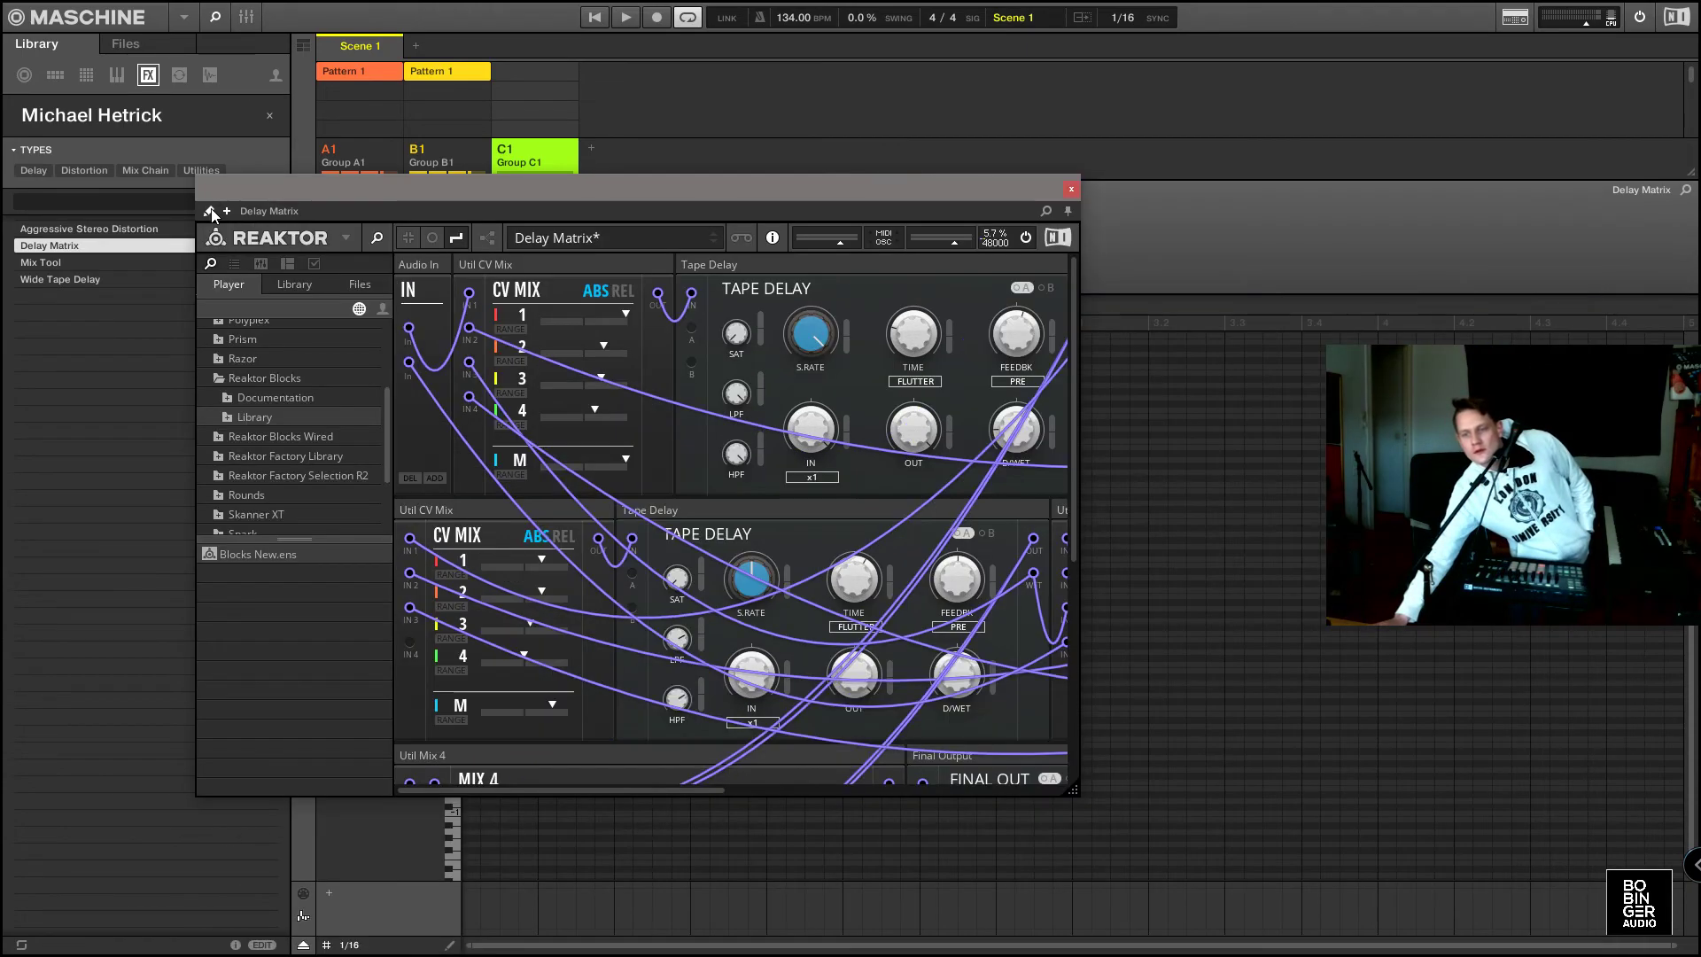